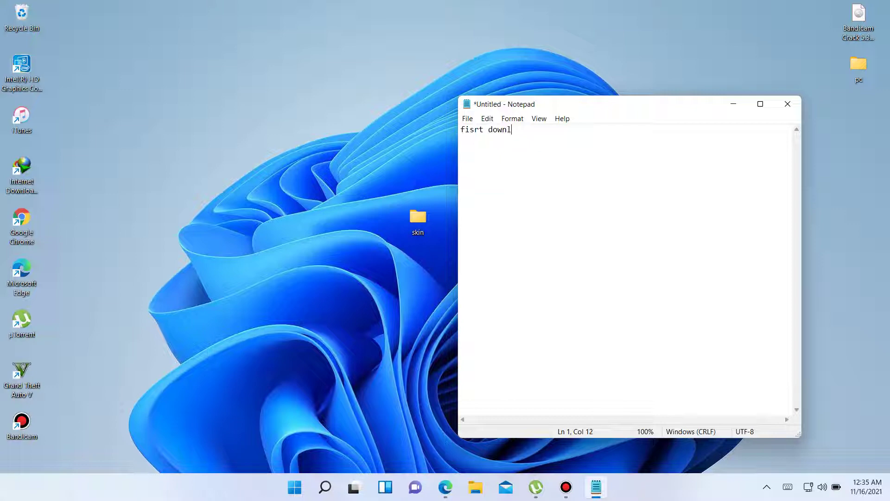
# Complete the Notepad line as "fisrt download rainmeter" and show the Rainmeter download page in Edge before returning to the desktop
pyautogui.write('oad rainmeter')
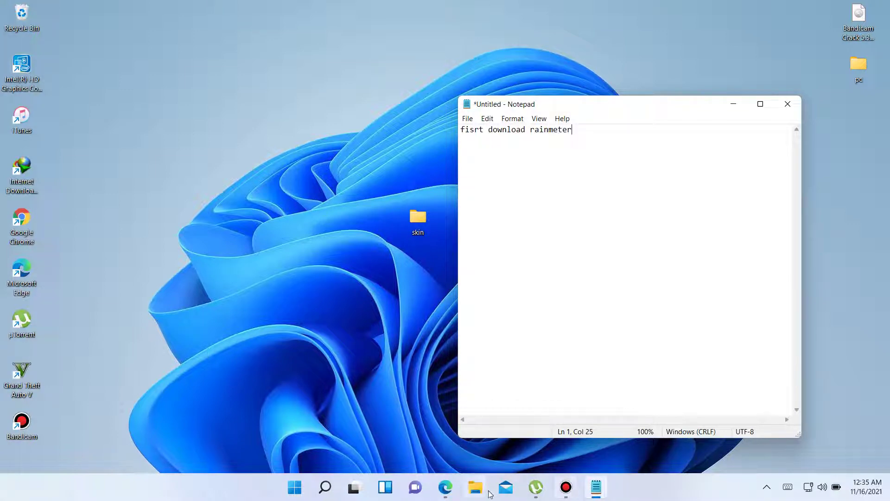
pyautogui.click(445, 488)
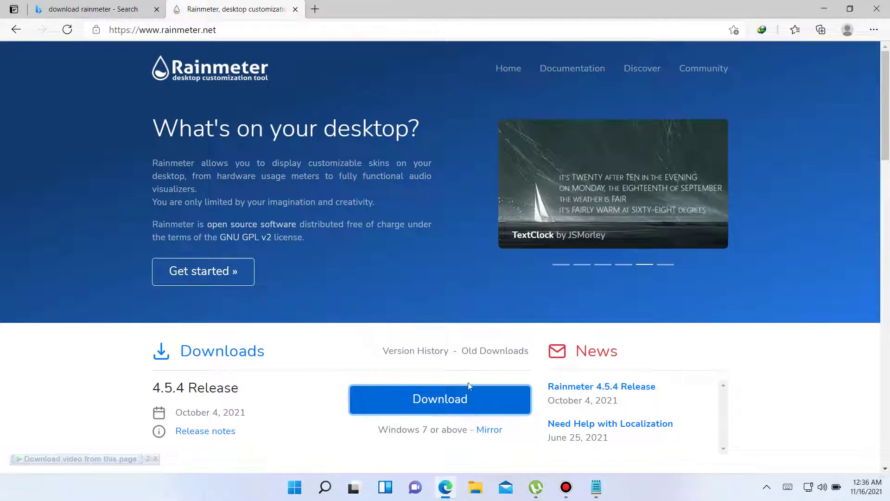
pyautogui.click(825, 9)
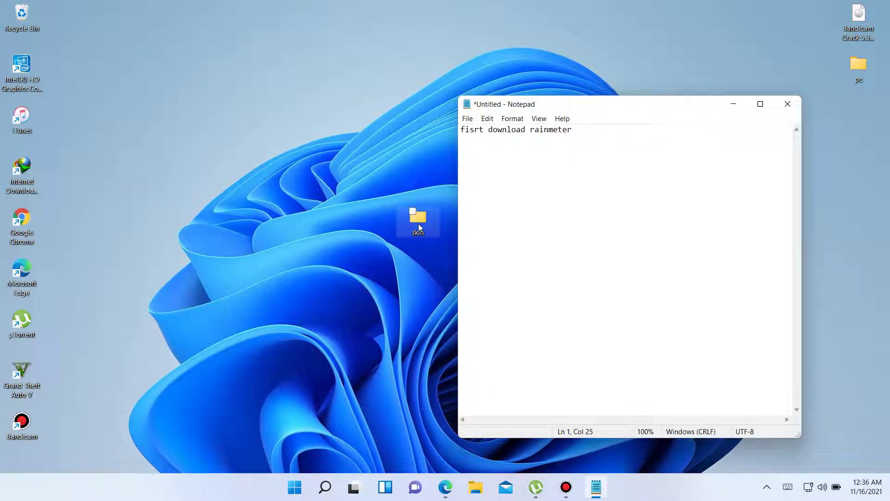
# Open the desktop's skin folder beside the Notepad window and add the note line "install rainmeter"
pyautogui.click(418, 224)
pyautogui.doubleClick(418, 224)
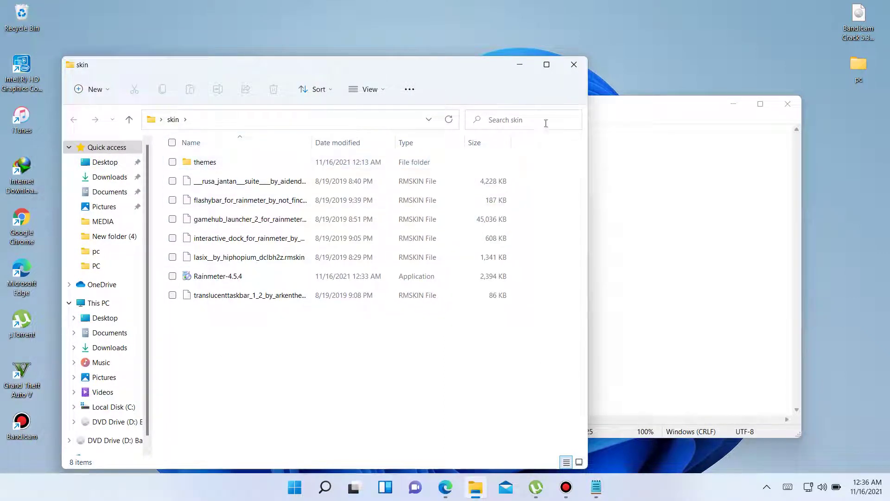
pyautogui.click(619, 124)
pyautogui.moveTo(616, 112); pyautogui.dragTo(664, 104)
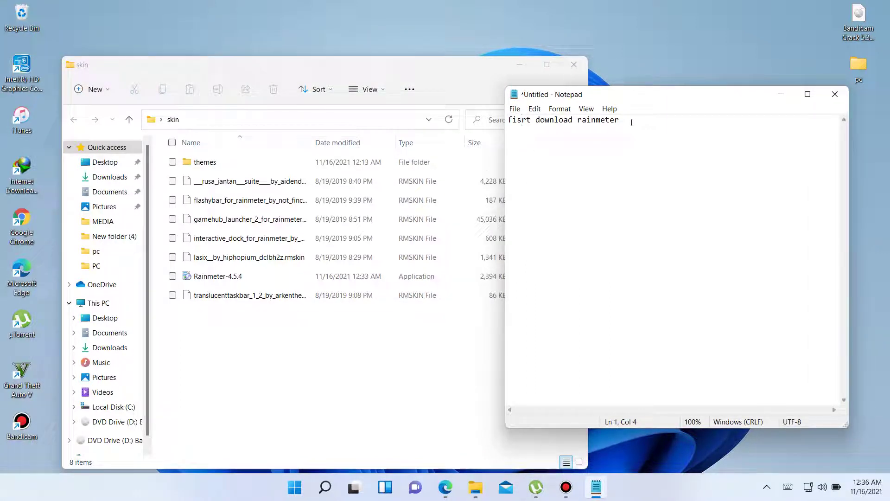
pyautogui.press('Return')
pyautogui.write('install rainmeter')
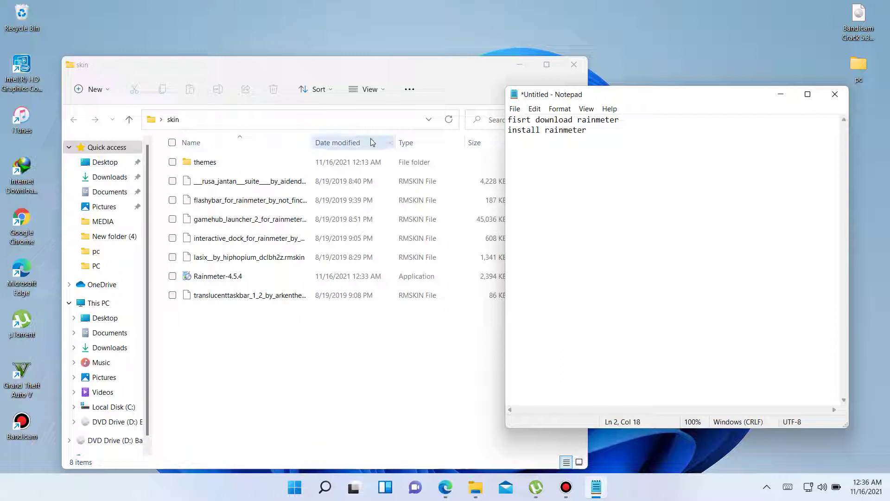
# Install Rainmeter-4.5.4 from the skin folder in English as a standard installation with the default options, and run it on completion
pyautogui.click(231, 277)
pyautogui.doubleClick(230, 277)
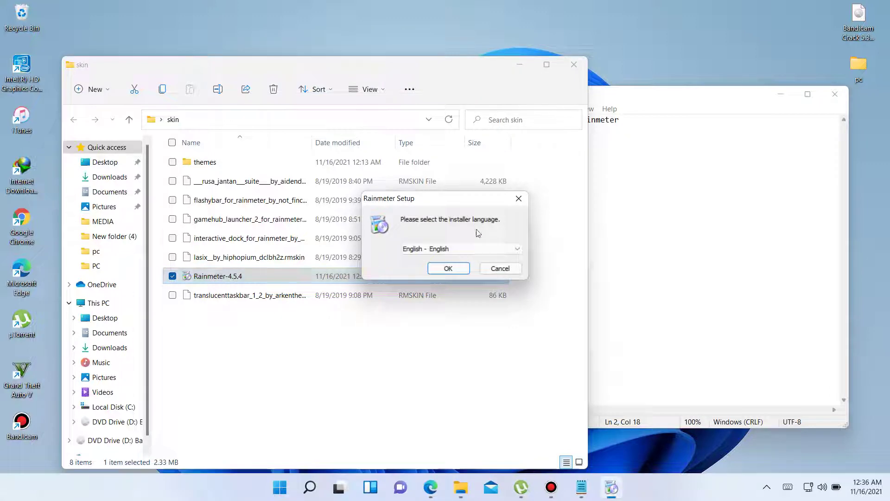
pyautogui.click(451, 267)
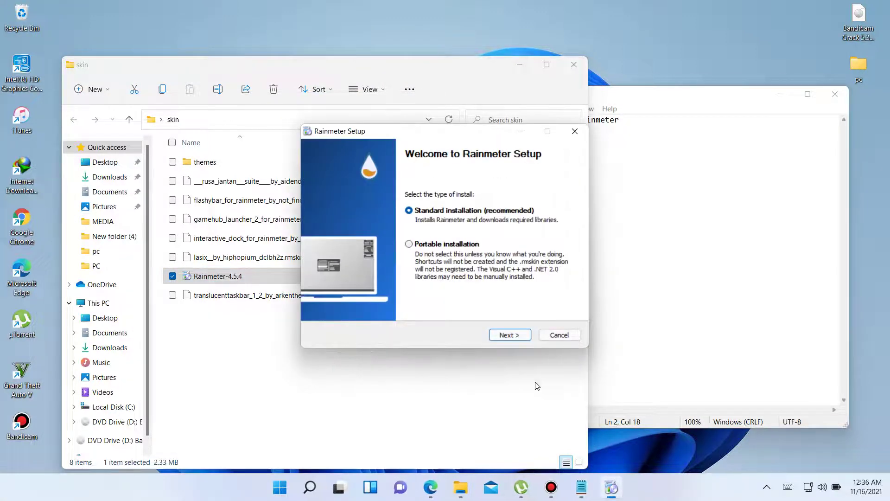
pyautogui.click(507, 336)
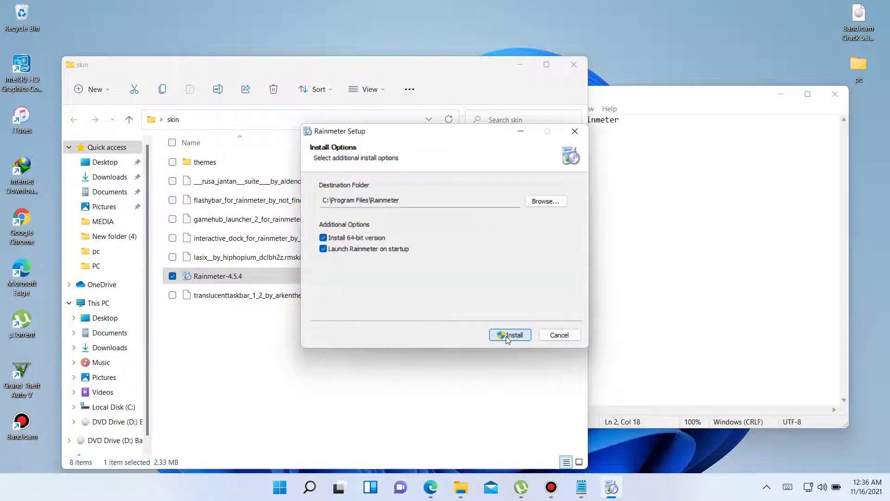
pyautogui.click(510, 335)
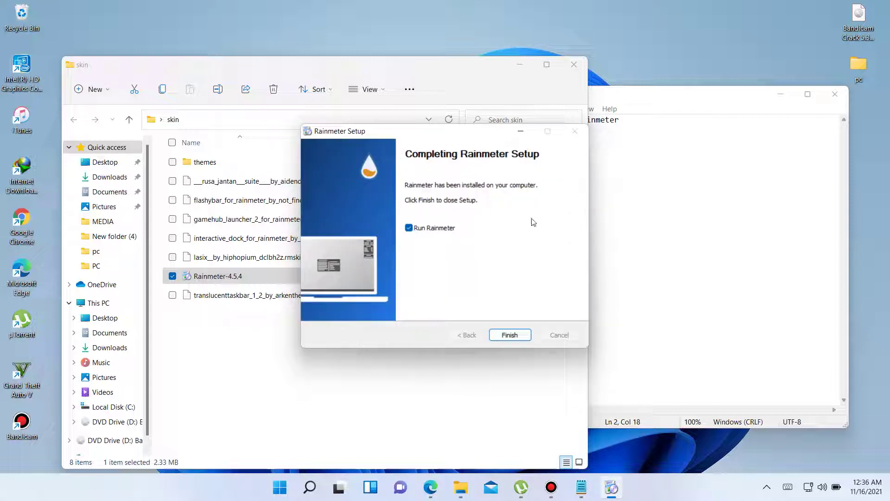
pyautogui.click(509, 336)
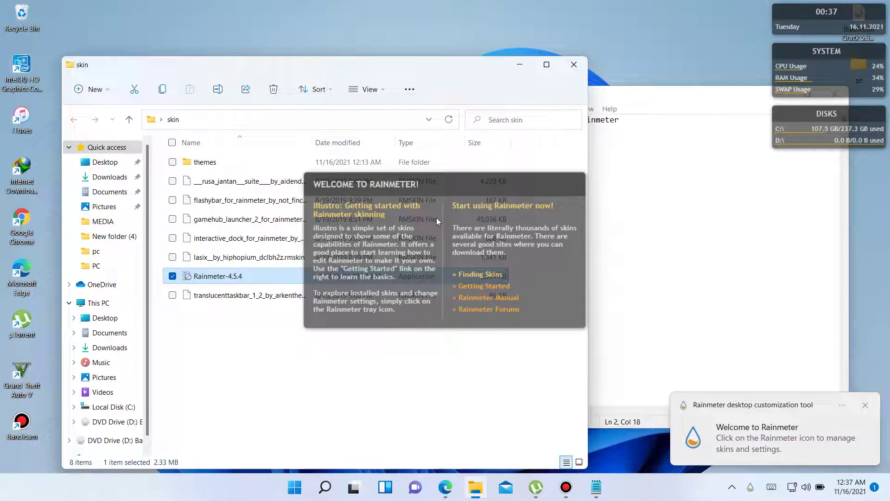
# Unload the default illustro Welcome, Disks, System and Clock skins from the desktop
pyautogui.rightClick(436, 218)
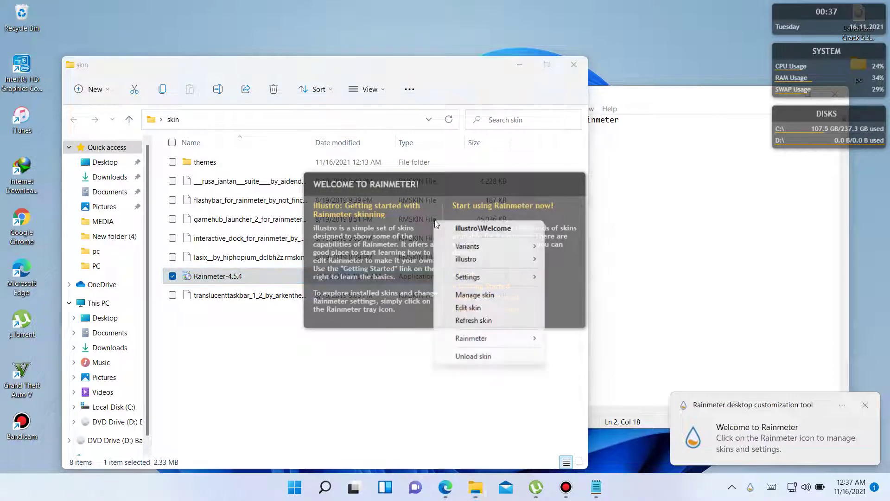
pyautogui.click(477, 356)
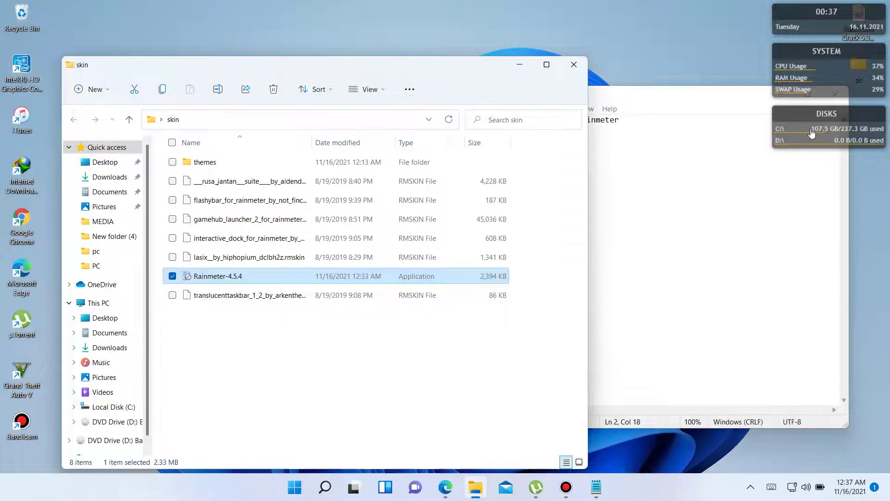
pyautogui.rightClick(812, 133)
pyautogui.click(840, 264)
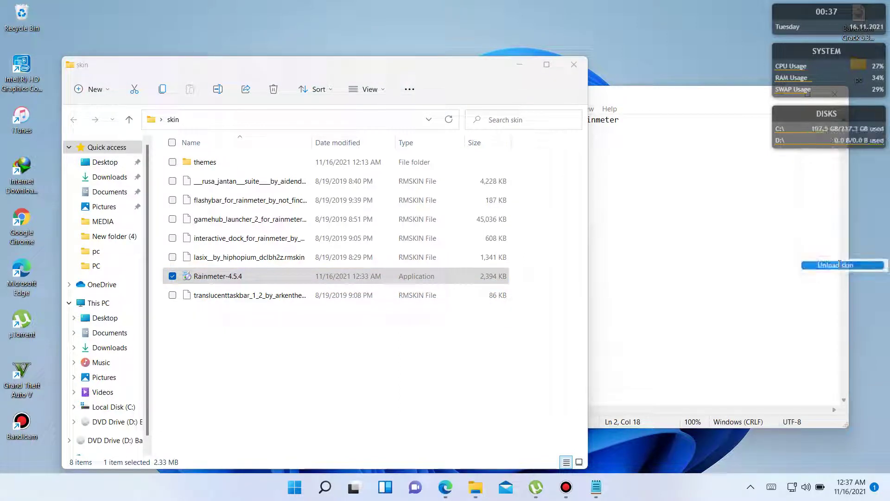
pyautogui.rightClick(828, 71)
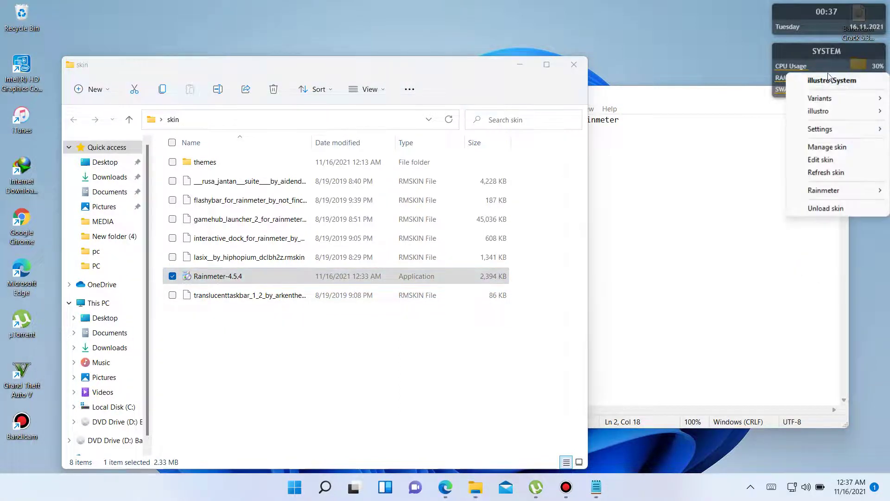
pyautogui.click(826, 208)
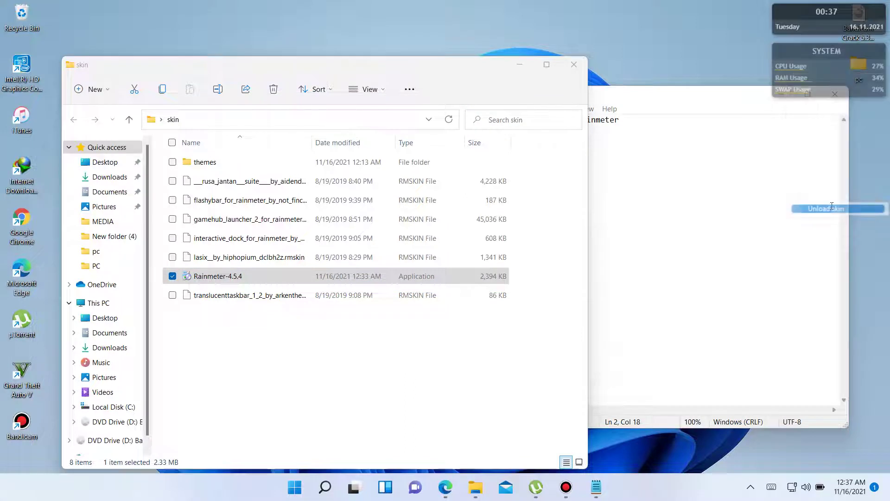
pyautogui.rightClick(825, 25)
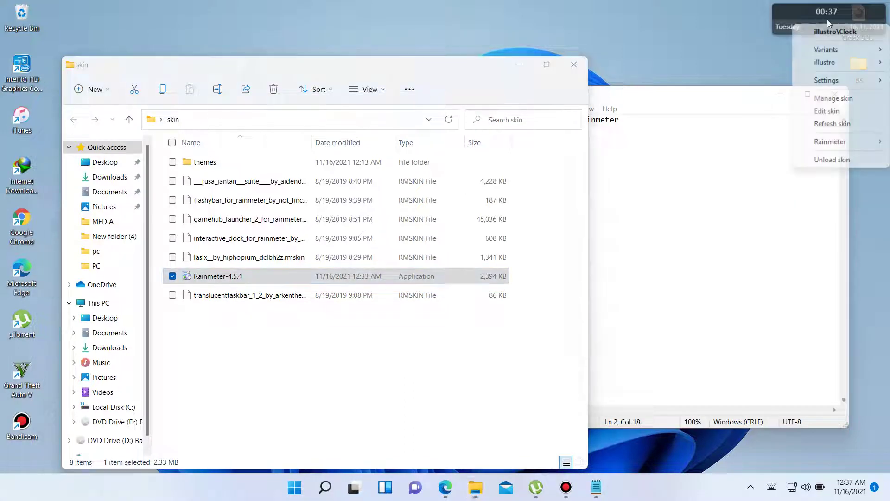
pyautogui.click(820, 163)
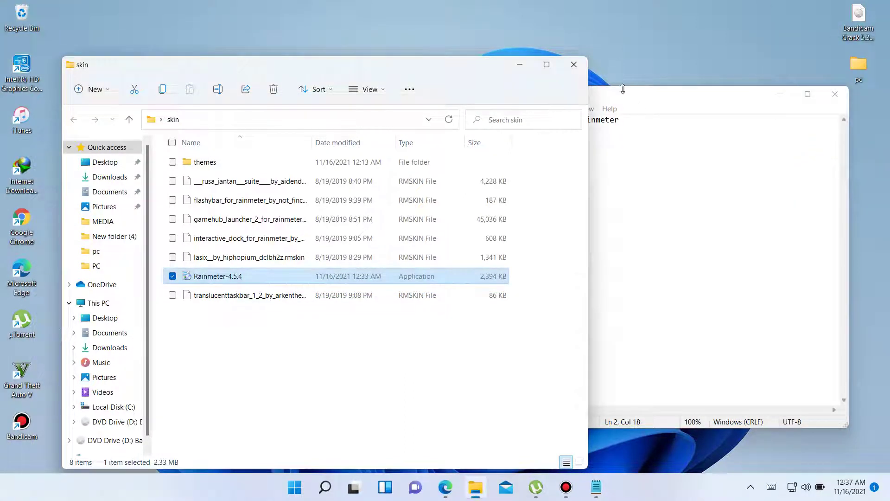
# Move the six RMSKIN files and the Rainmeter-4.5.4 installer from the skin folder to the desktop, and close the folder
pyautogui.click(624, 99)
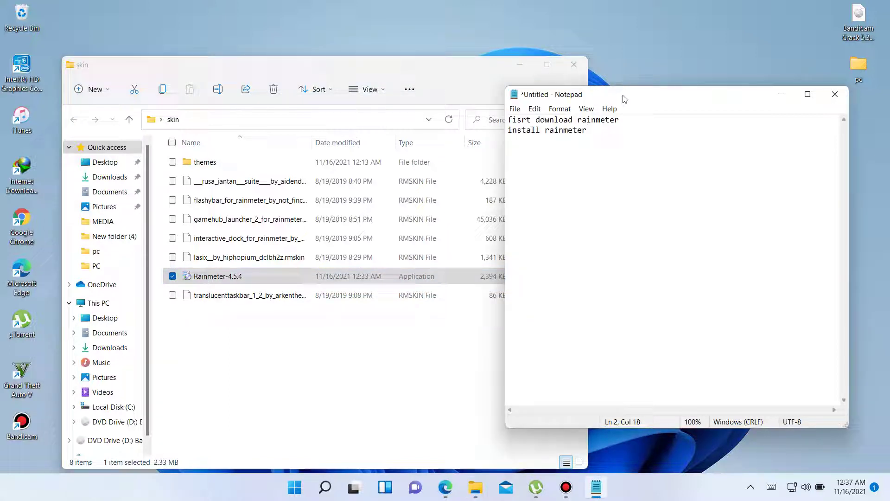
pyautogui.click(467, 86)
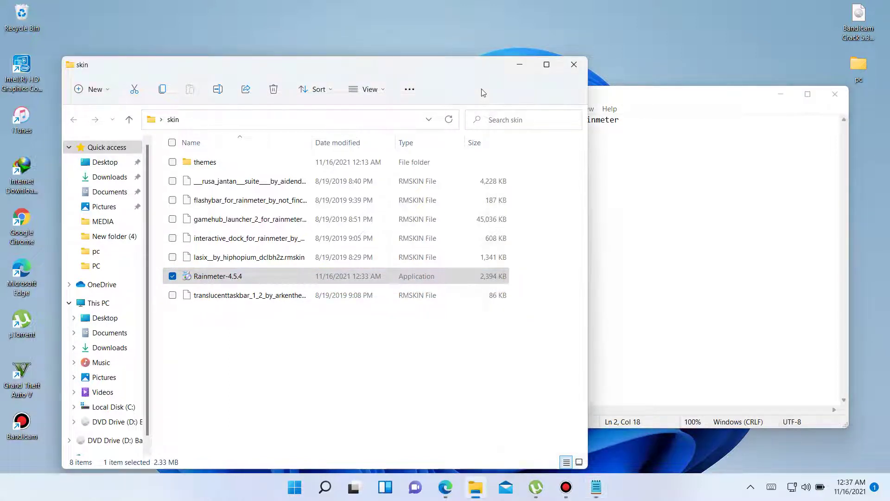
pyautogui.click(455, 124)
pyautogui.click(185, 324)
pyautogui.moveTo(267, 213); pyautogui.dragTo(374, 6)
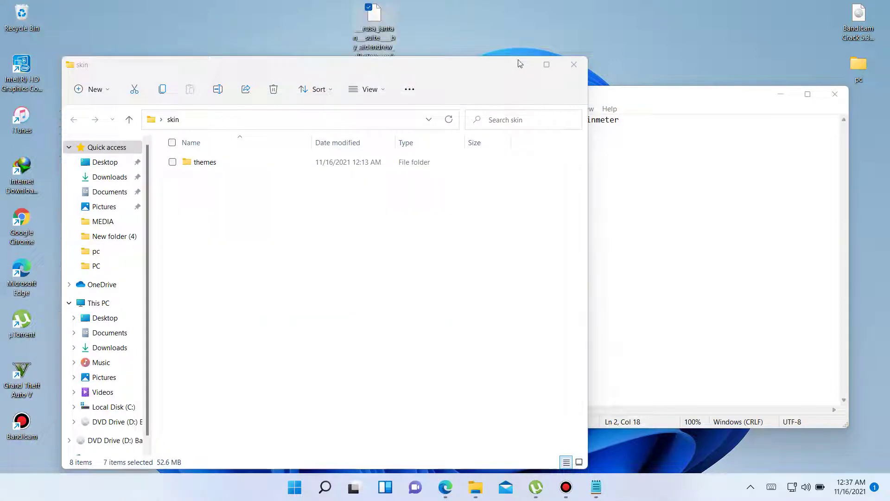
pyautogui.click(574, 65)
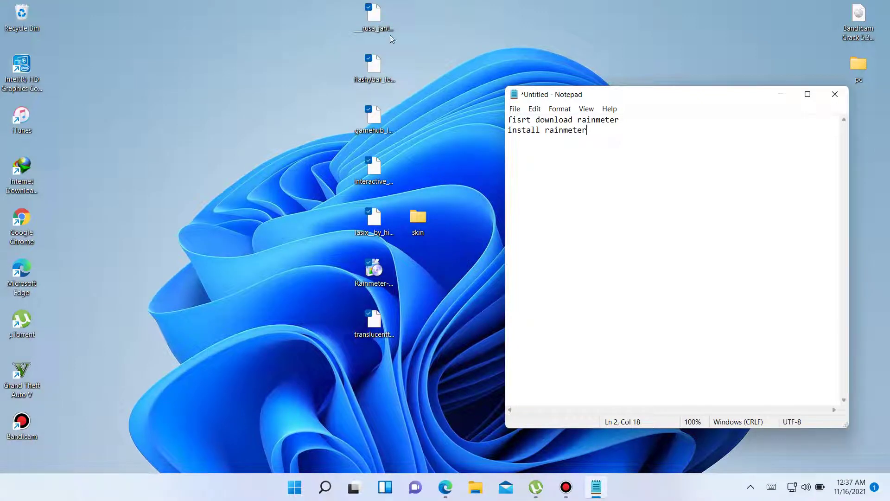
# Open the Rusa Jantan skin package, move its installer aside, and add the note lines "download rusa jantan" and "and install all other file"
pyautogui.doubleClick(376, 11)
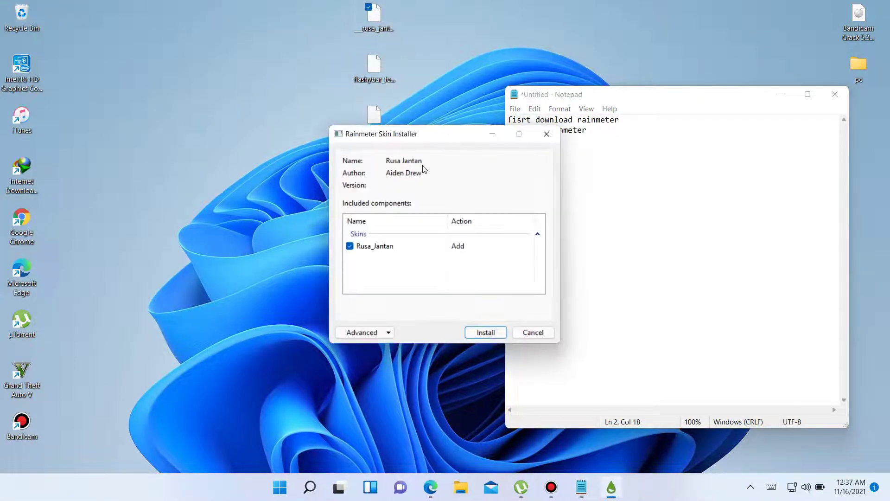
pyautogui.moveTo(431, 138); pyautogui.dragTo(158, 239)
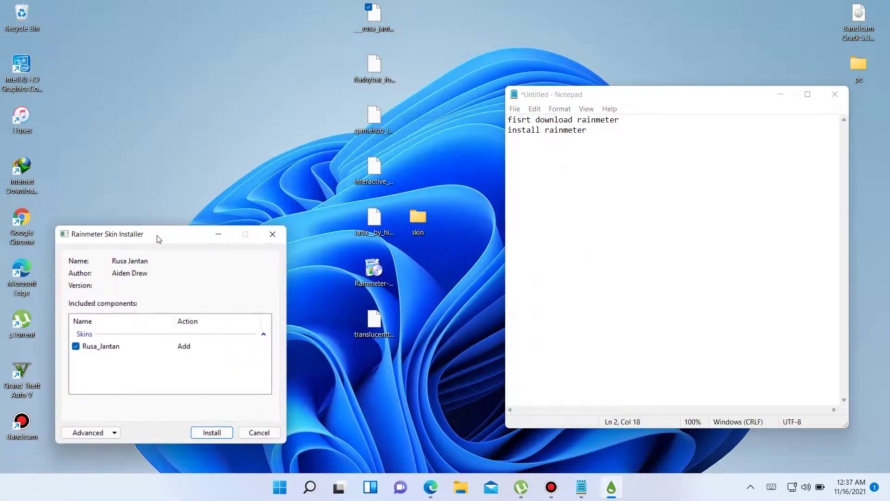
pyautogui.click(532, 162)
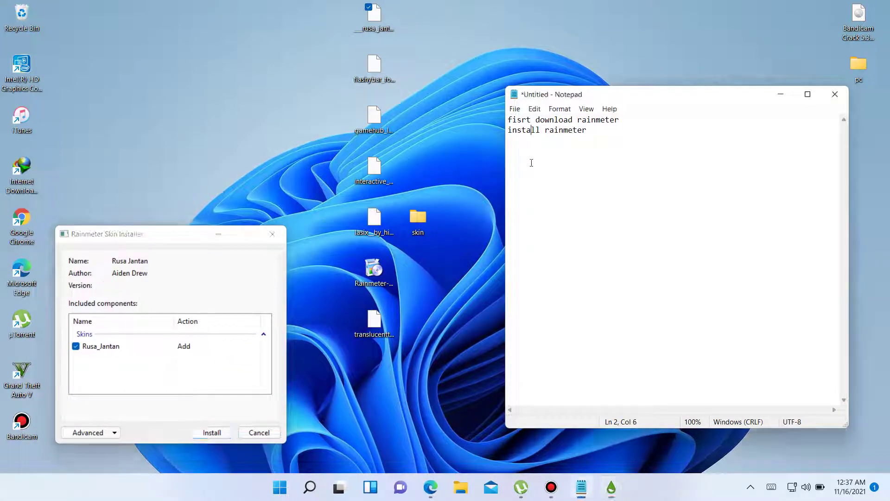
pyautogui.click(595, 132)
pyautogui.write('download')
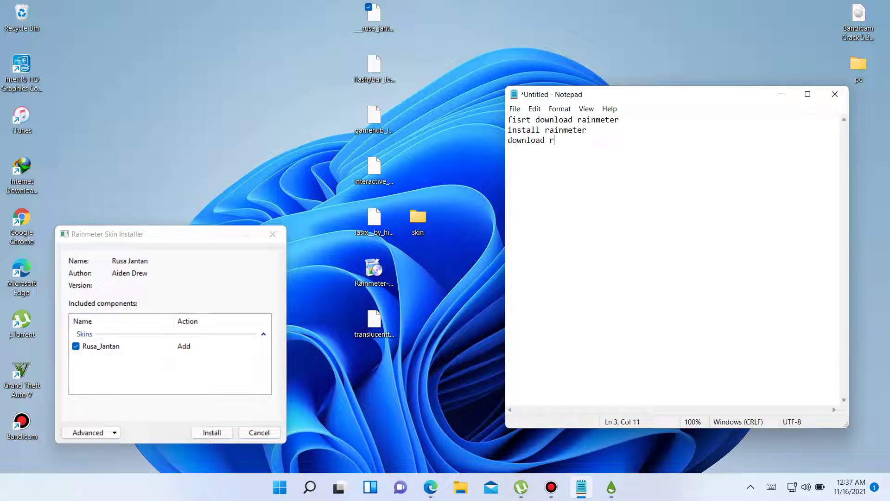
pyautogui.write(' rusa ')
pyautogui.write('jan')
pyautogui.write('tan')
pyautogui.write('nd ')
pyautogui.write('install')
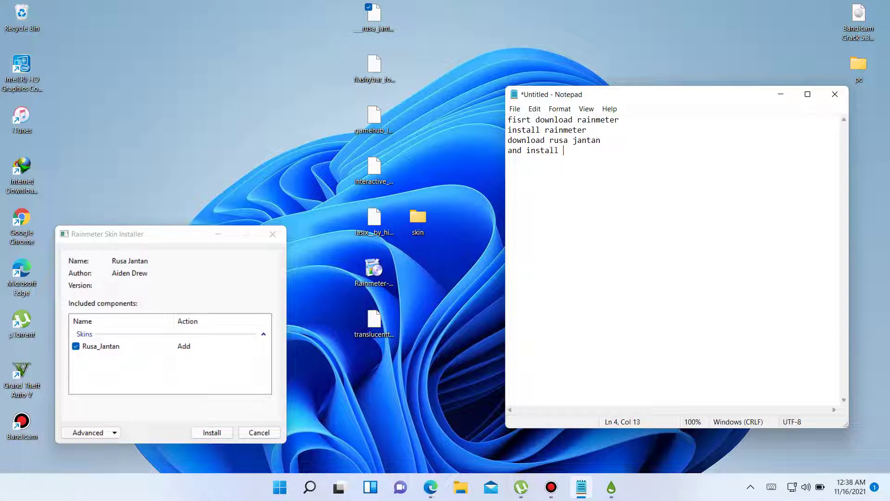
pyautogui.write(' all other file')
# Install the Rusa Jantan skin and the FlashyBar skin package with their default components
pyautogui.click(210, 434)
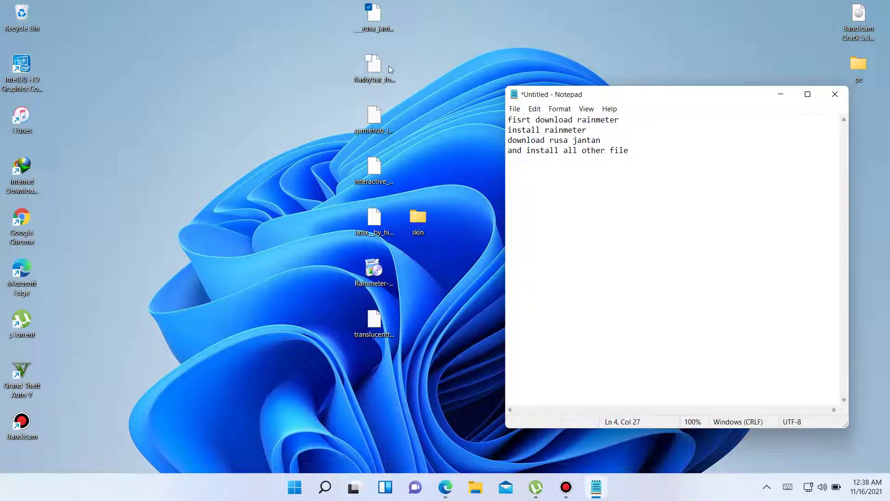
pyautogui.doubleClick(373, 67)
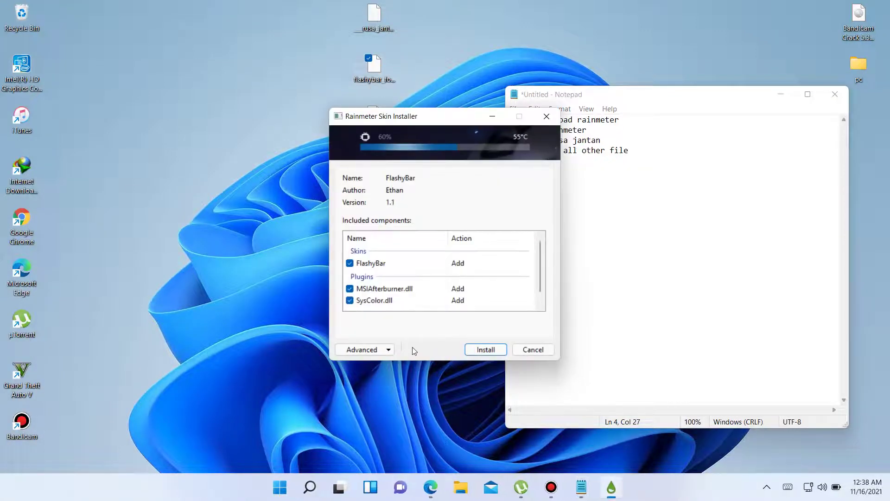
pyautogui.click(481, 352)
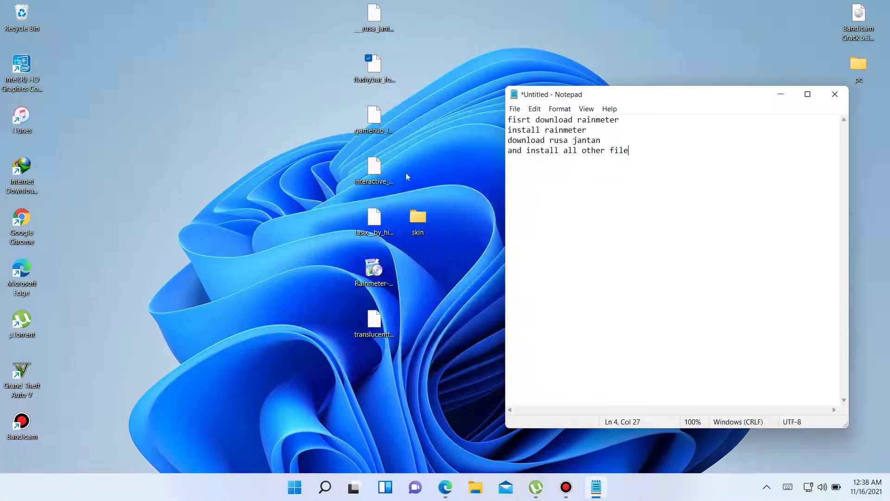
# Install the GameHUB 2 and Interactive Dock skin packages from the desktop, loading their included skins
pyautogui.doubleClick(372, 120)
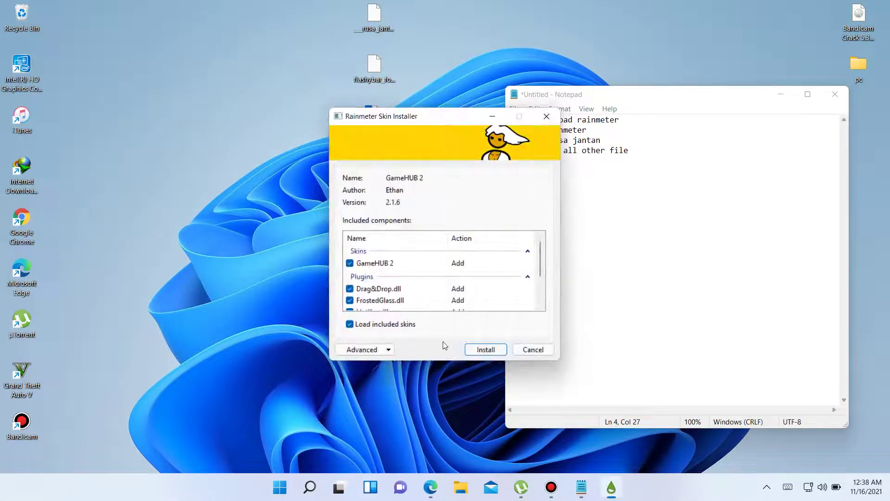
pyautogui.click(478, 352)
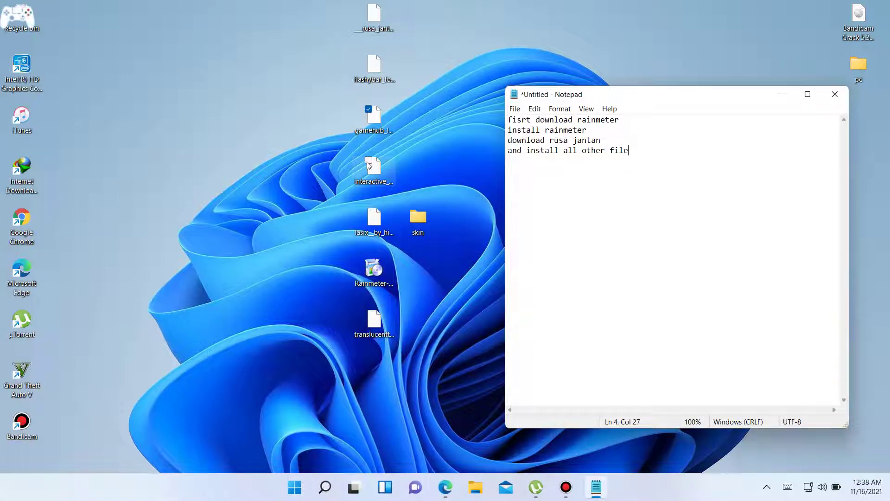
pyautogui.doubleClick(369, 166)
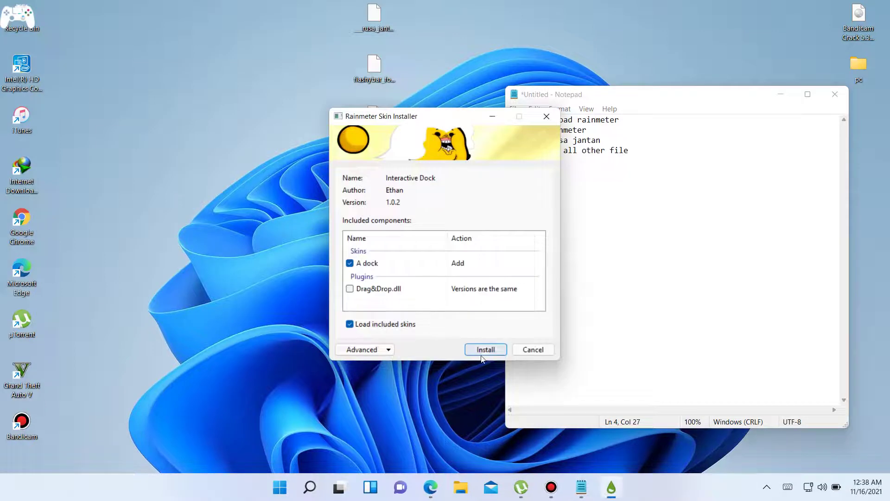
pyautogui.click(487, 350)
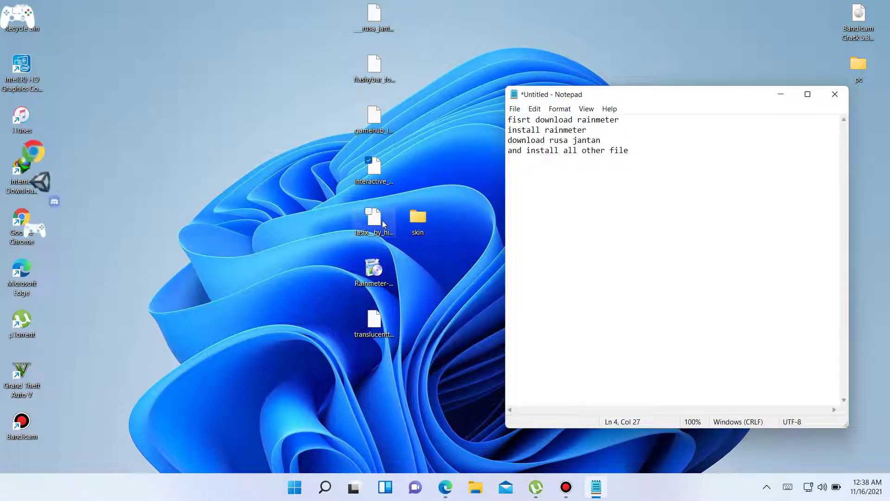
# Install the Lasix and TranslucentTaskbar skin packages with their default components, and unload the Lasix Settings skin
pyautogui.doubleClick(382, 224)
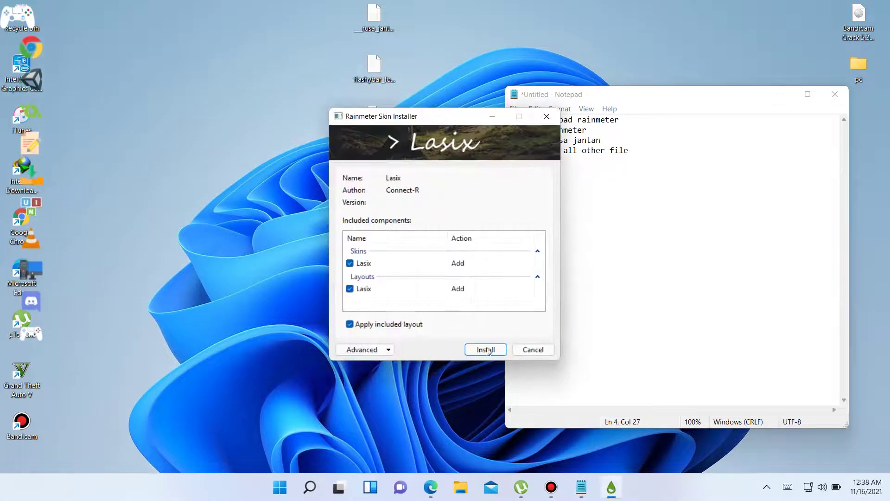
pyautogui.click(486, 350)
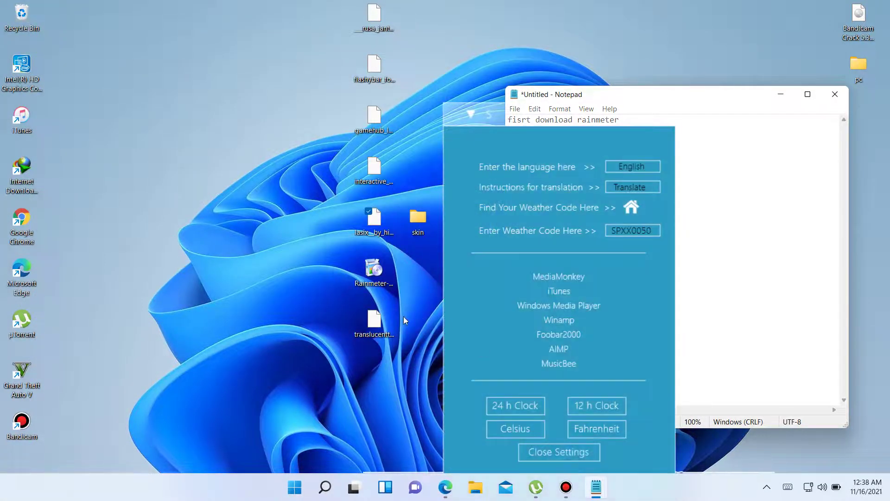
pyautogui.doubleClick(386, 322)
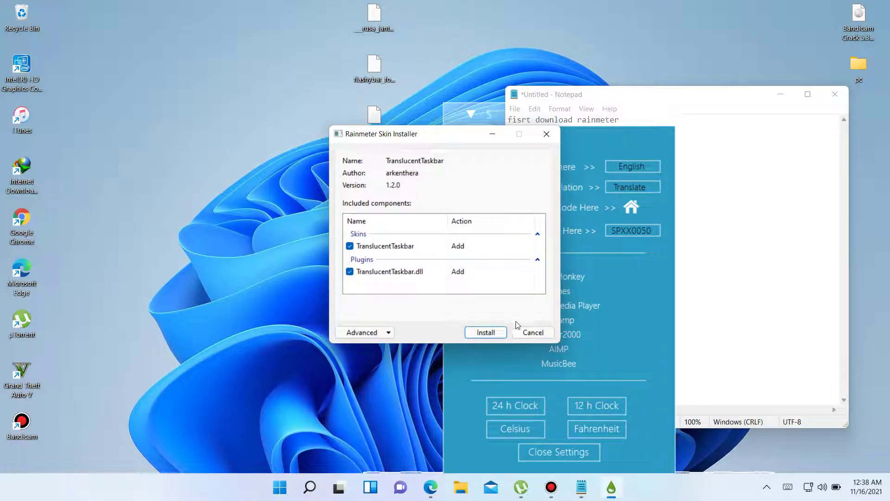
pyautogui.click(490, 332)
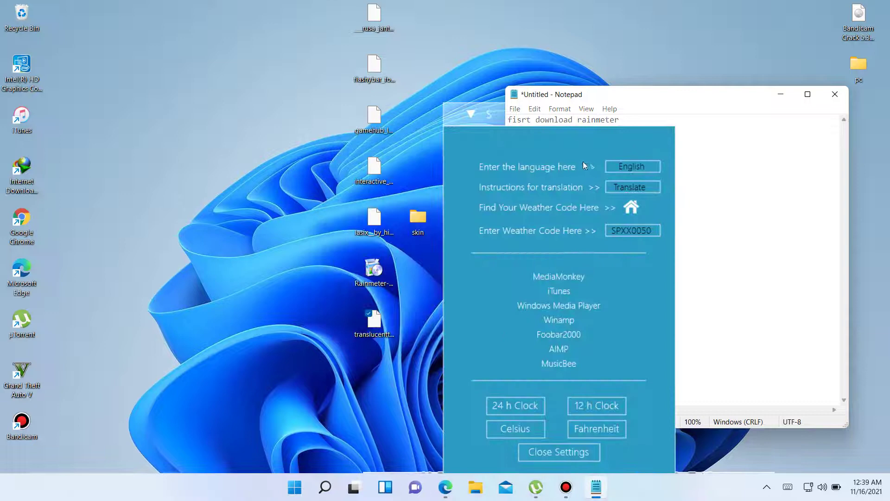
pyautogui.rightClick(485, 113)
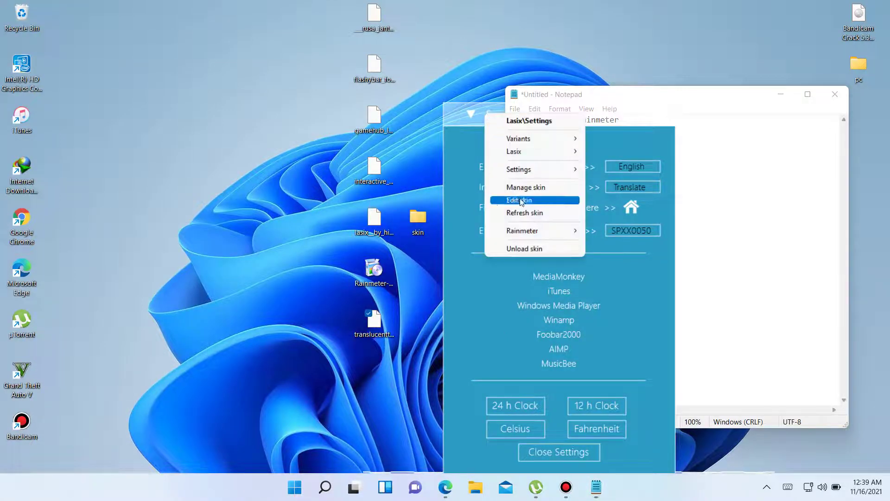
pyautogui.click(523, 249)
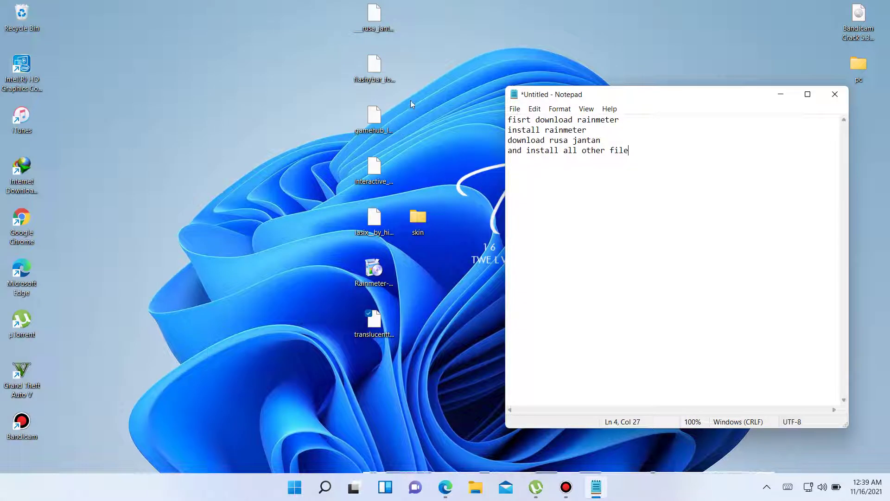
# Hide all desktop icons
pyautogui.hotkey('alt', 'Tab')
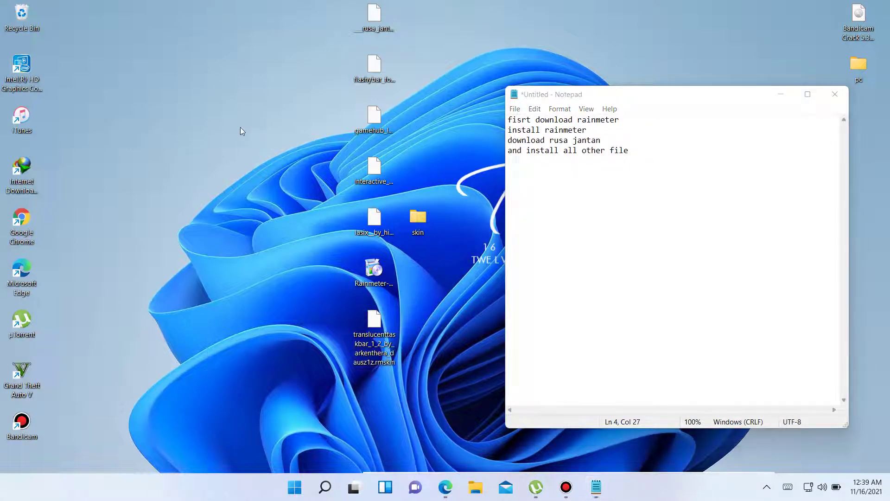
pyautogui.rightClick(240, 128)
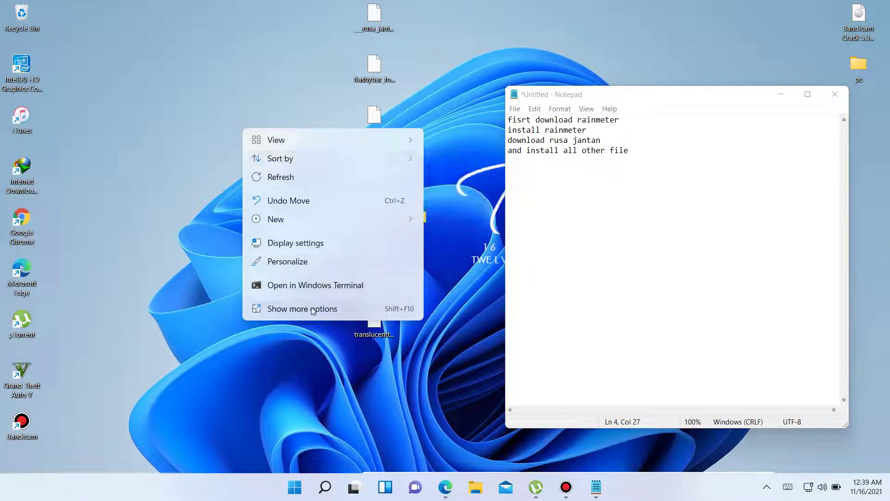
pyautogui.moveTo(361, 140)
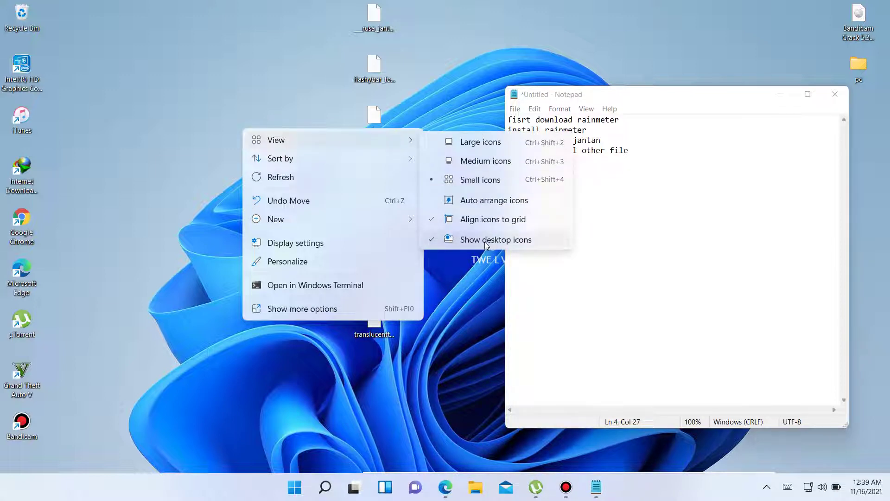
pyautogui.click(485, 242)
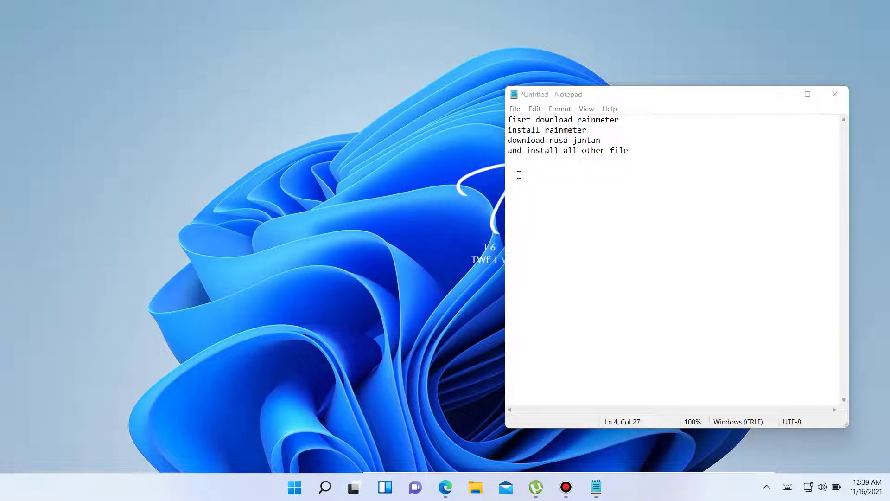
# Add the line "hide desktop icons" below the last line of the Notepad notes
pyautogui.click(522, 175)
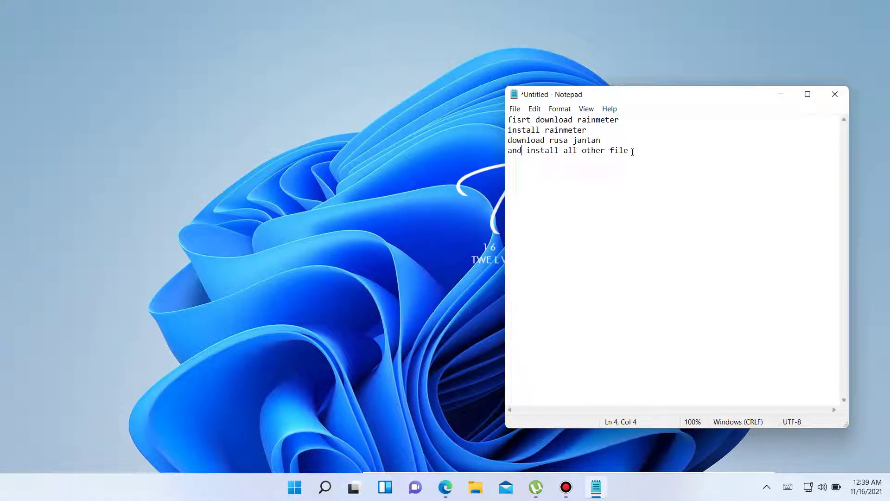
pyautogui.press('Return')
pyautogui.write('hide desktop icon')
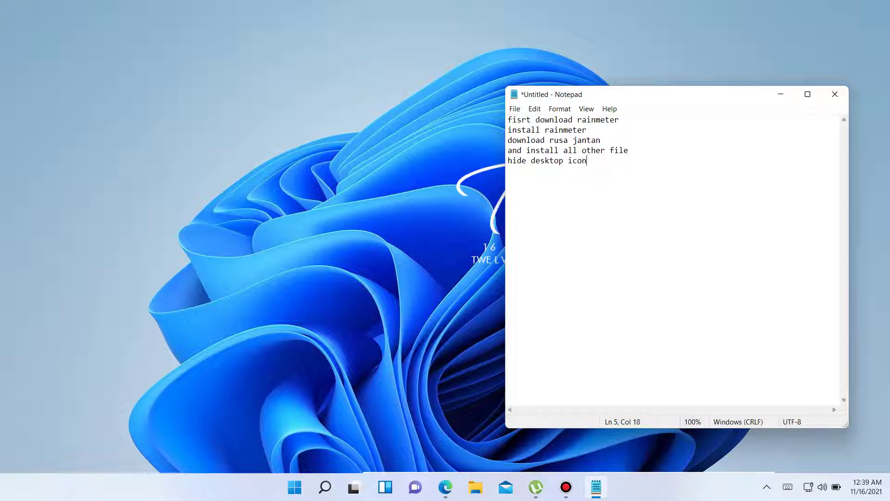
pyautogui.write('s')
pyautogui.click(364, 139)
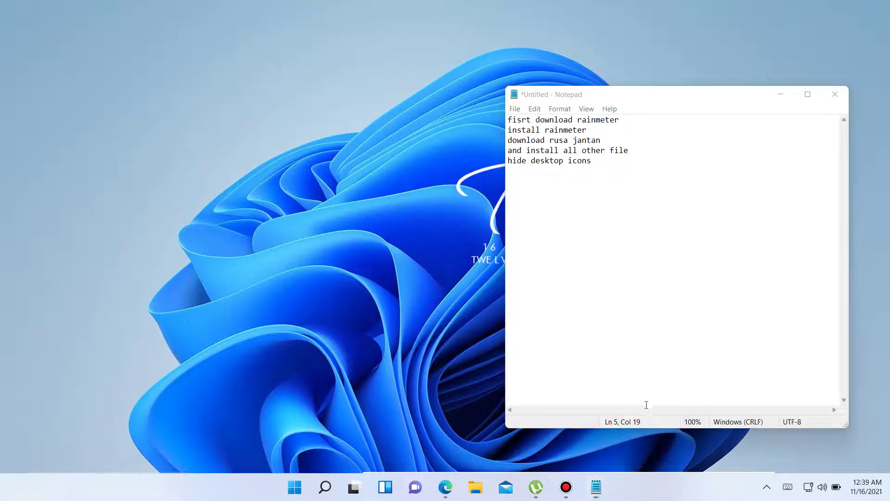
# Locate Rainmeter among the hidden tray icons and add the note line "open rainmeter in tray"
pyautogui.click(768, 488)
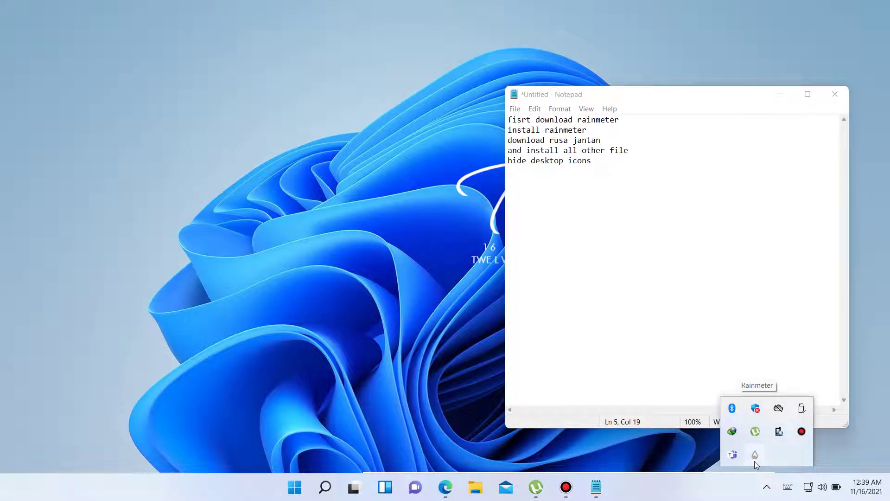
pyautogui.click(557, 199)
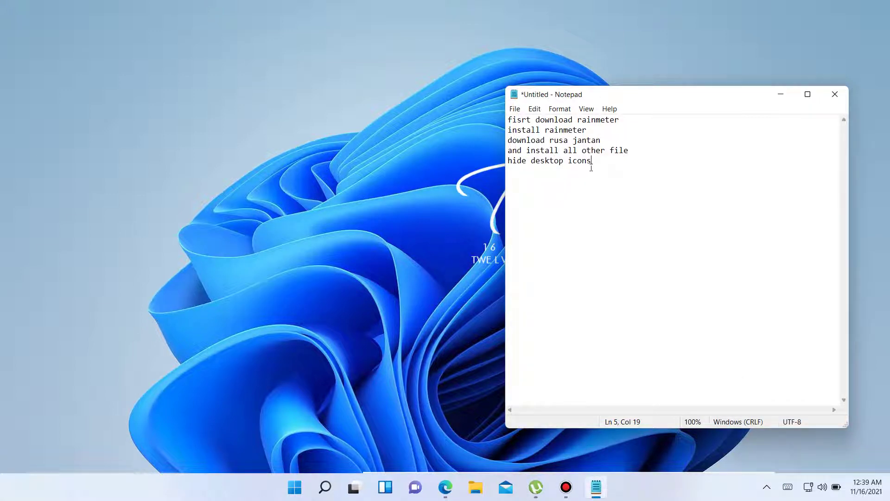
pyautogui.write('pen rainmeter in tas')
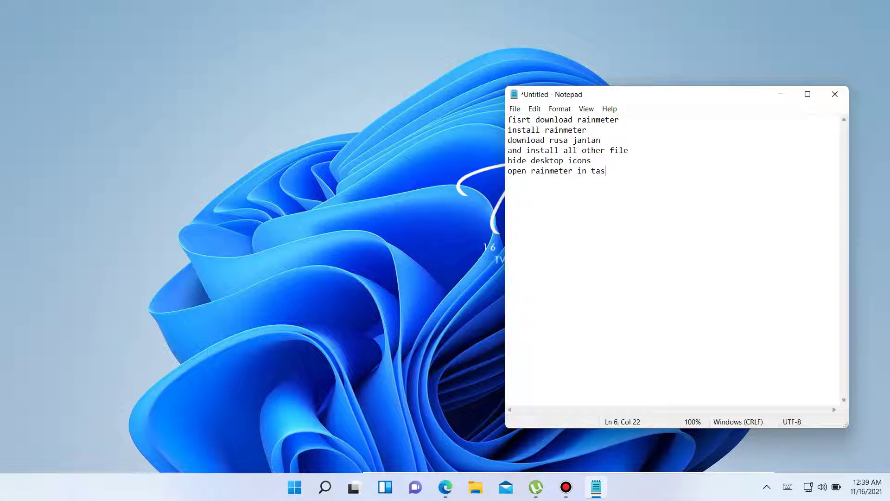
pyautogui.press('BackSpace')
pyautogui.press('BackSpace')
pyautogui.press('BackSpace')
pyautogui.write('tra')
# Open the Manage Rainmeter window from the system tray and move it so the notes are readable
pyautogui.click(767, 487)
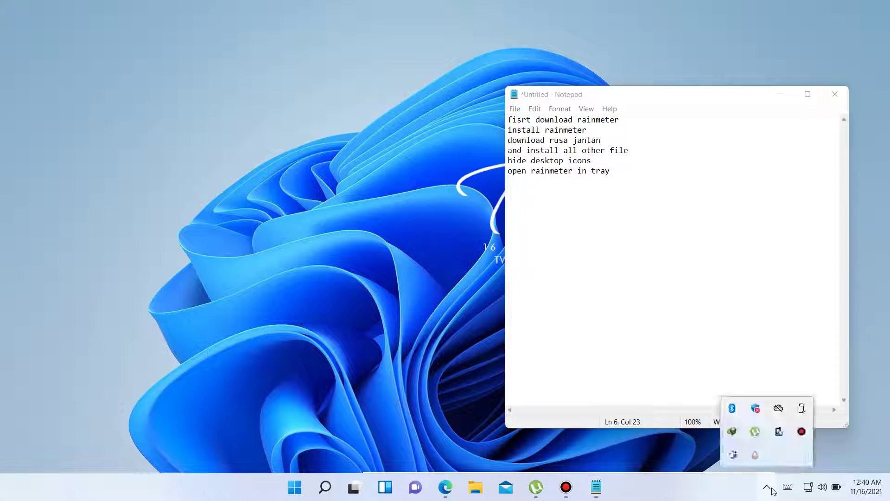
pyautogui.click(756, 452)
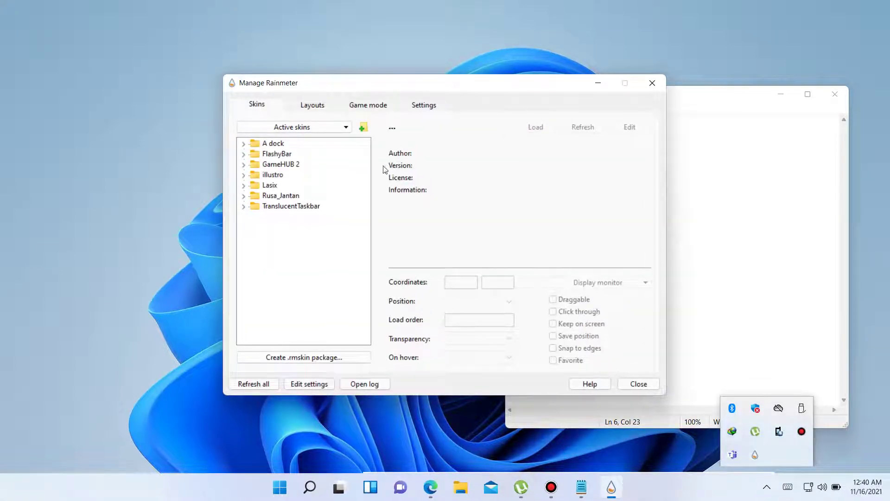
pyautogui.moveTo(441, 85); pyautogui.dragTo(304, 90)
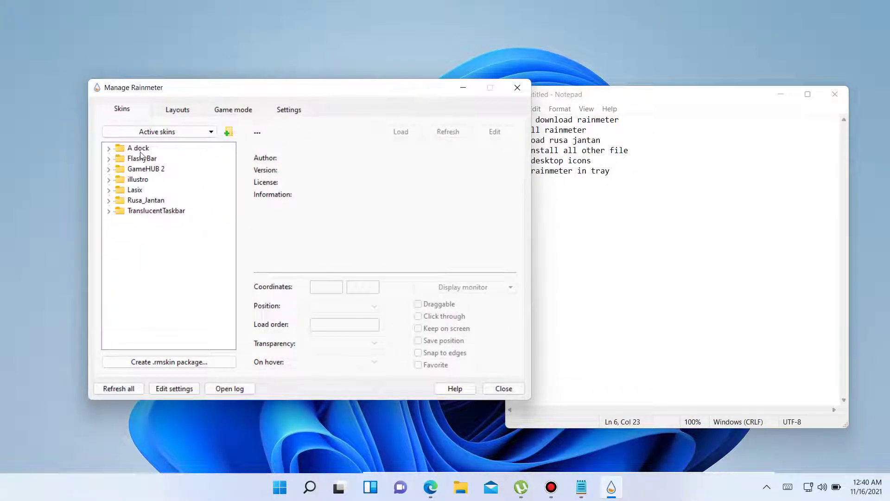
# Unload and reload the TranslucentTaskbar skin's Sample.ini, and collapse its folder
pyautogui.doubleClick(138, 214)
pyautogui.click(150, 222)
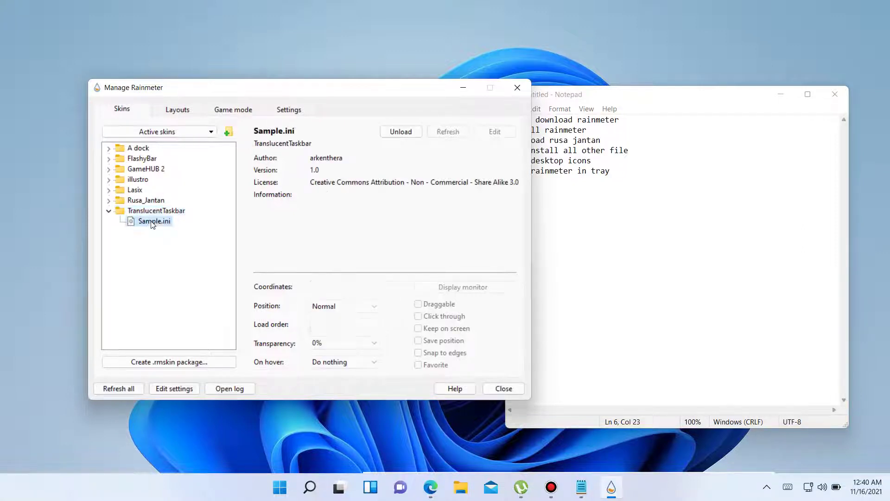
pyautogui.click(405, 134)
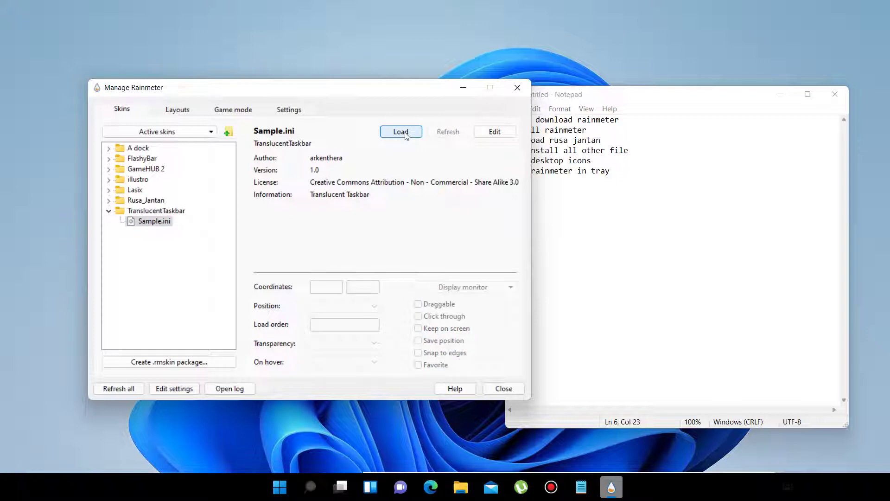
pyautogui.click(405, 133)
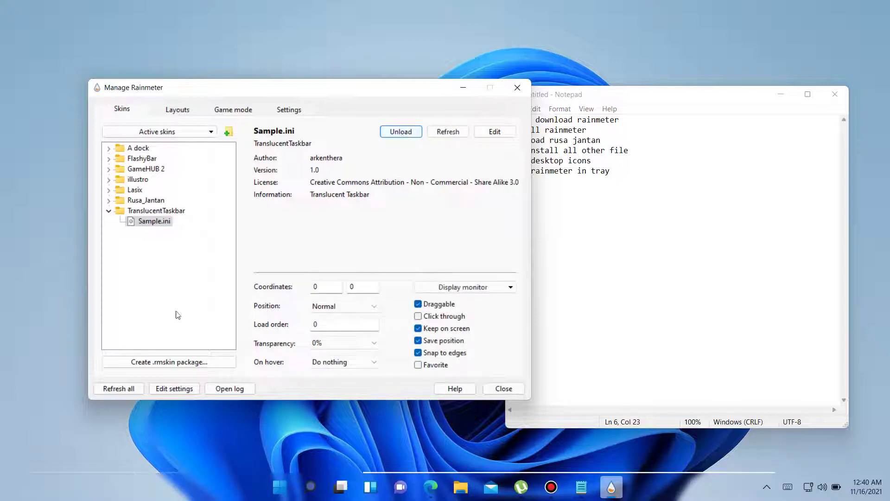
pyautogui.doubleClick(150, 211)
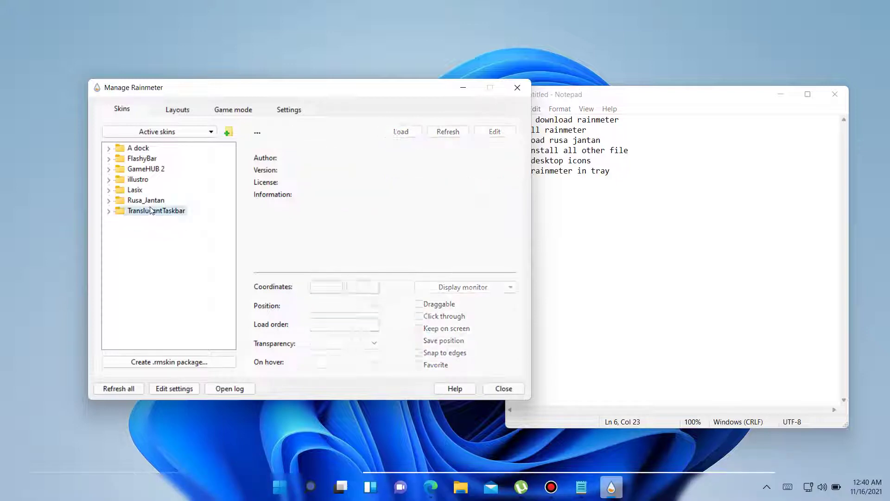
# Load SideBar.ini from the Rusa_Jantan skins, and move the manager window clear of the sidebar
pyautogui.doubleClick(147, 201)
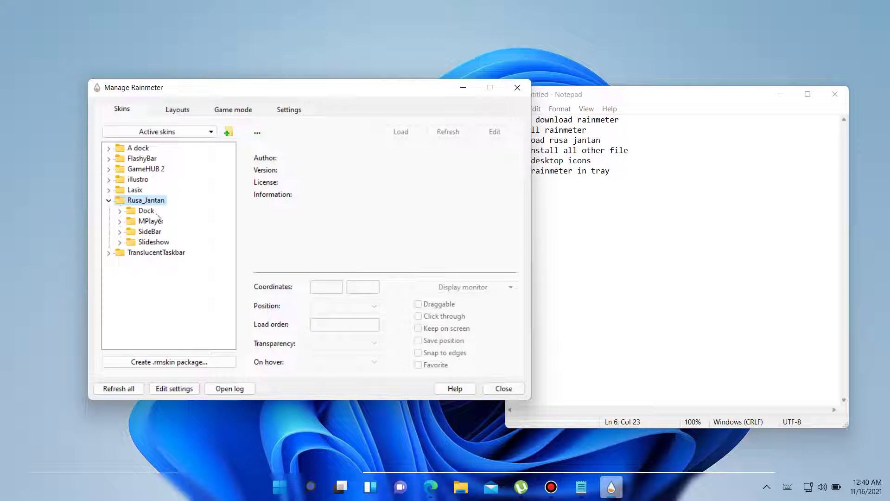
pyautogui.doubleClick(158, 232)
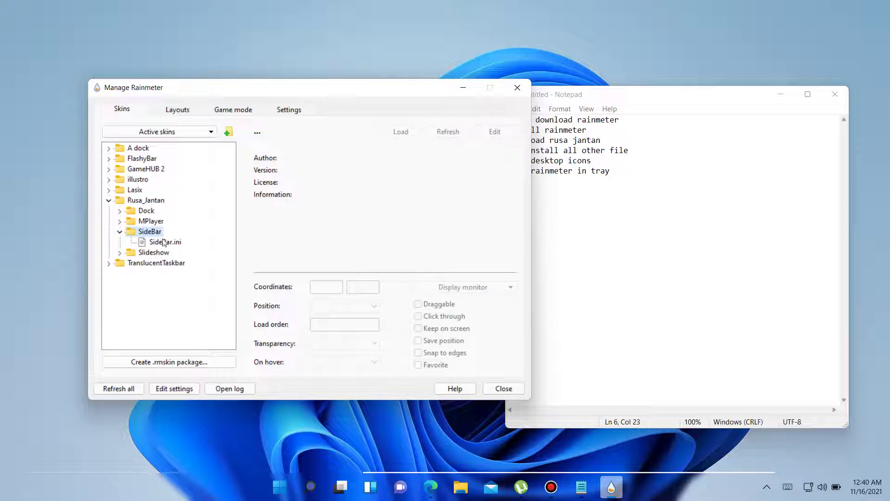
pyautogui.click(164, 244)
pyautogui.click(403, 132)
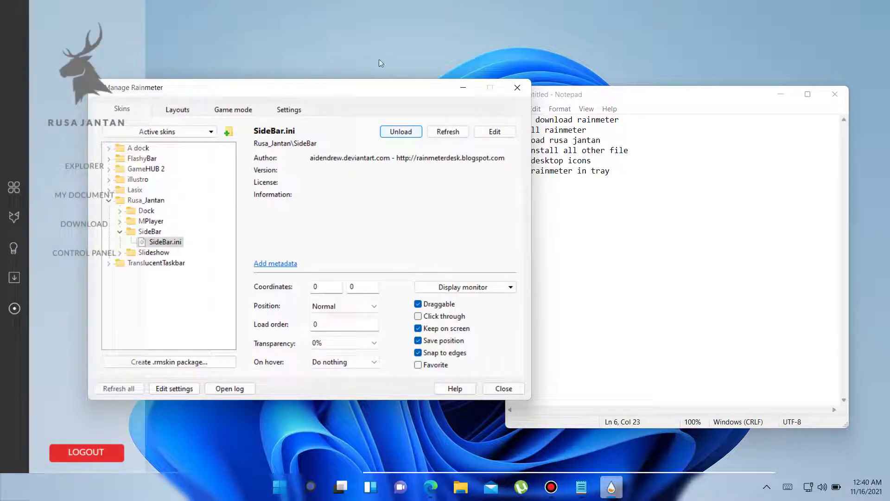
pyautogui.moveTo(313, 88); pyautogui.dragTo(485, 83)
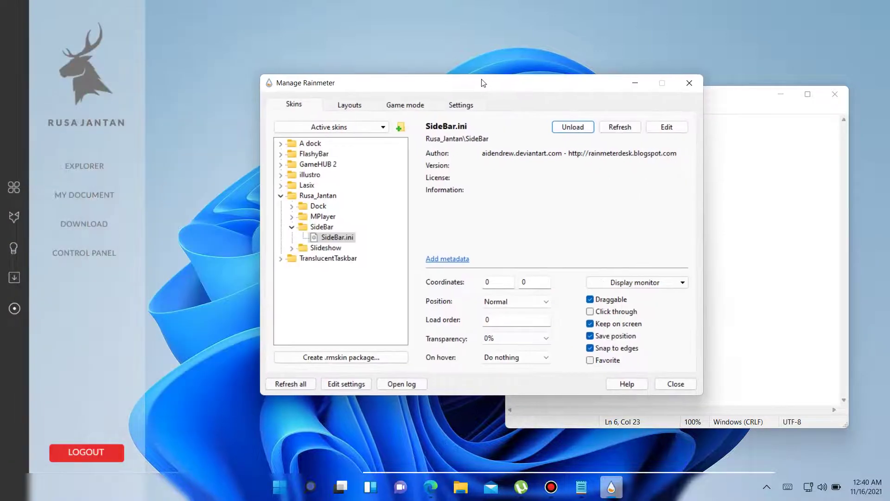
pyautogui.doubleClick(320, 228)
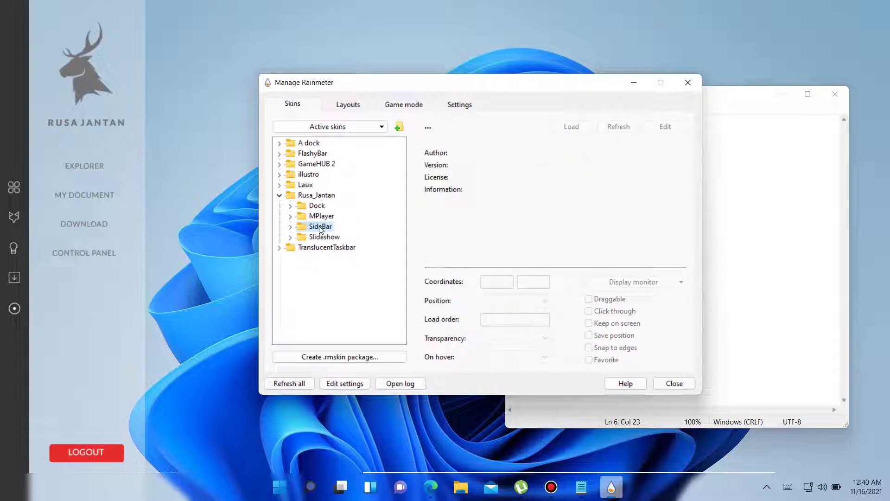
# Load Dock.ini from the Rusa_Jantan skins and place the dock at about X 461, Y 219, moving the manager window out of its way
pyautogui.doubleClick(322, 207)
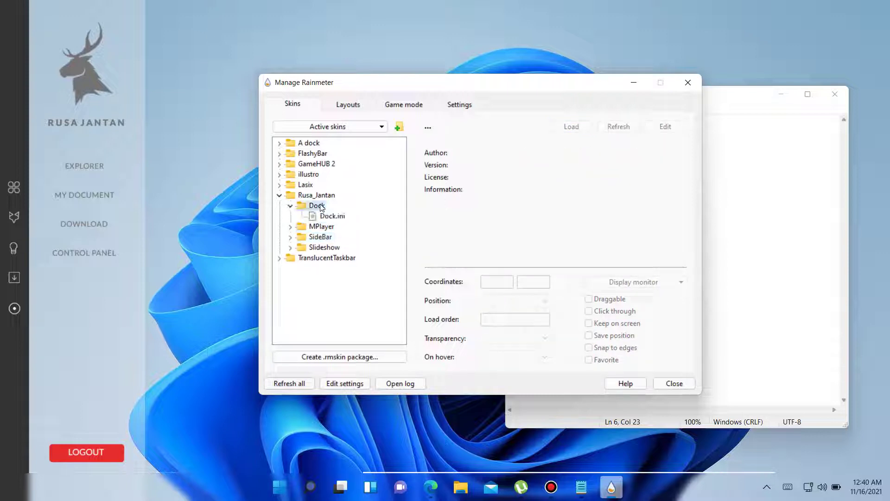
pyautogui.doubleClick(330, 217)
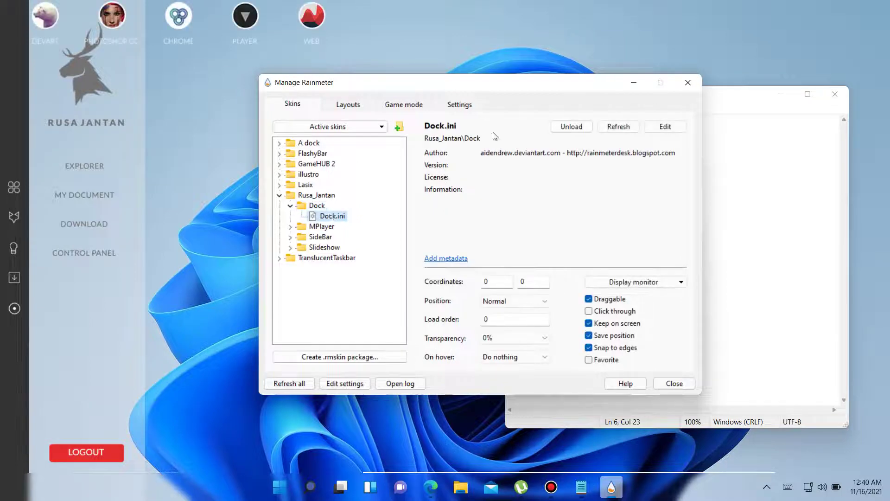
pyautogui.moveTo(445, 83); pyautogui.dragTo(301, 267)
pyautogui.moveTo(300, 28); pyautogui.dragTo(578, 156)
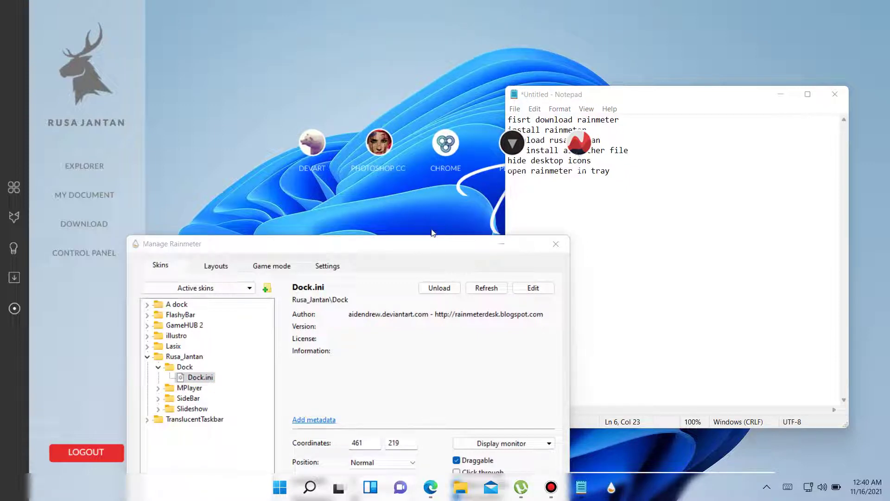
pyautogui.moveTo(417, 248); pyautogui.dragTo(438, 230)
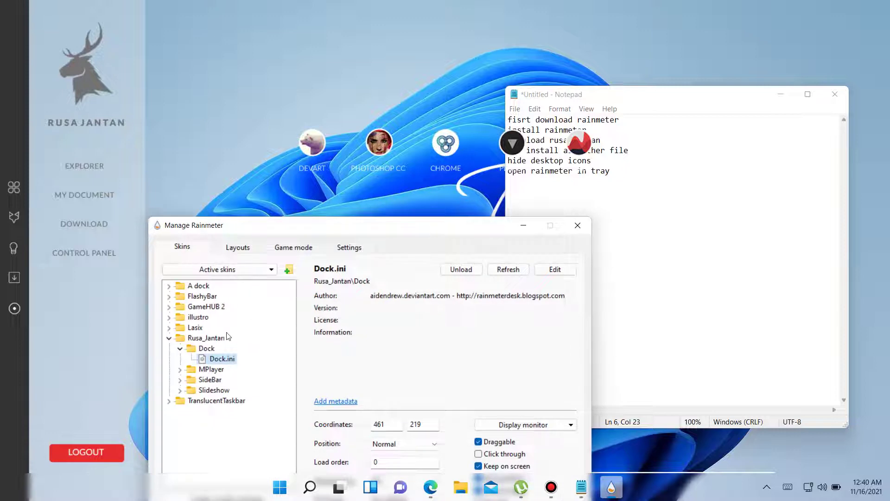
# Load Visualizer.ini from the Lasix skins, place the visualizer at about X 448, Y 65, and collapse the Lasix folder
pyautogui.click(169, 339)
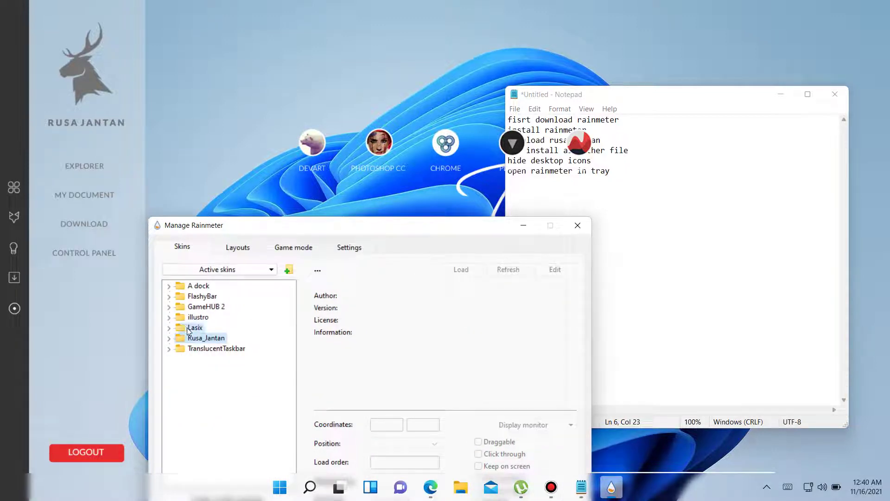
pyautogui.doubleClick(190, 328)
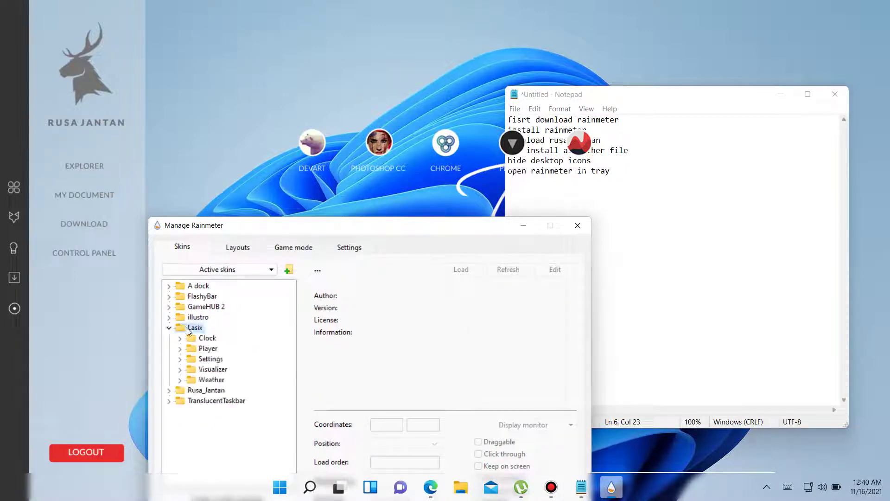
pyautogui.doubleClick(220, 371)
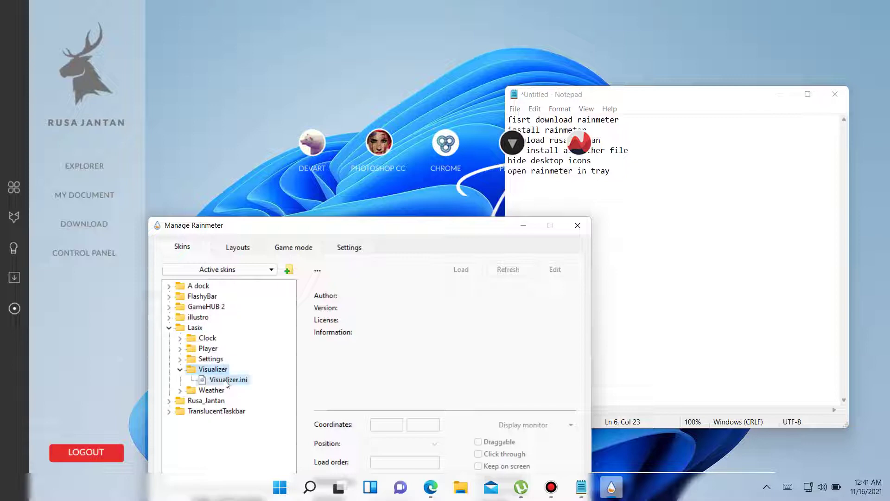
pyautogui.click(226, 381)
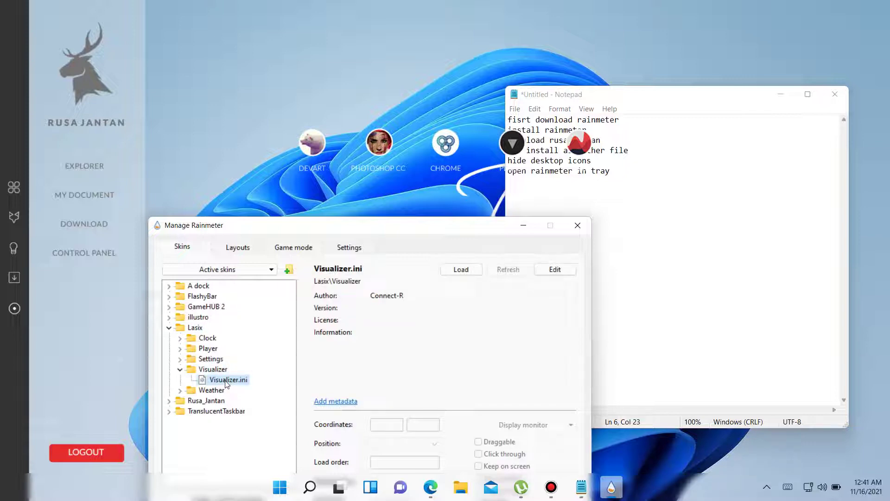
pyautogui.doubleClick(227, 381)
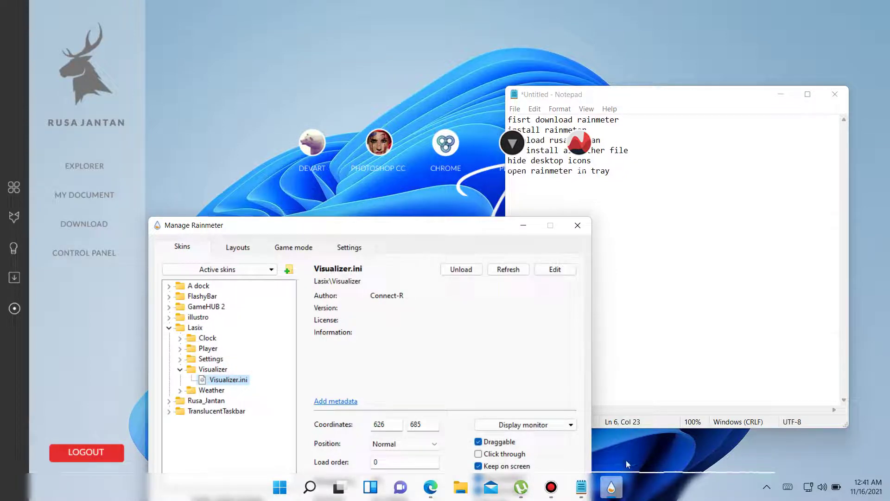
pyautogui.moveTo(622, 471); pyautogui.dragTo(521, 115)
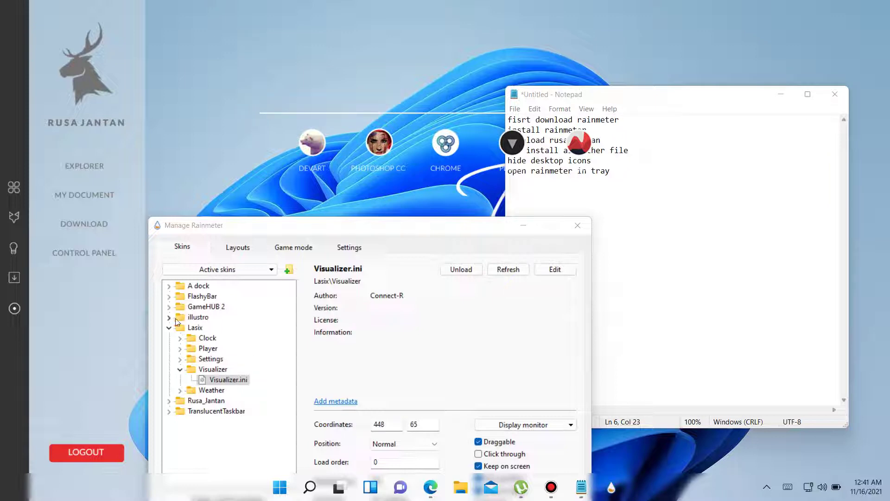
pyautogui.doubleClick(193, 328)
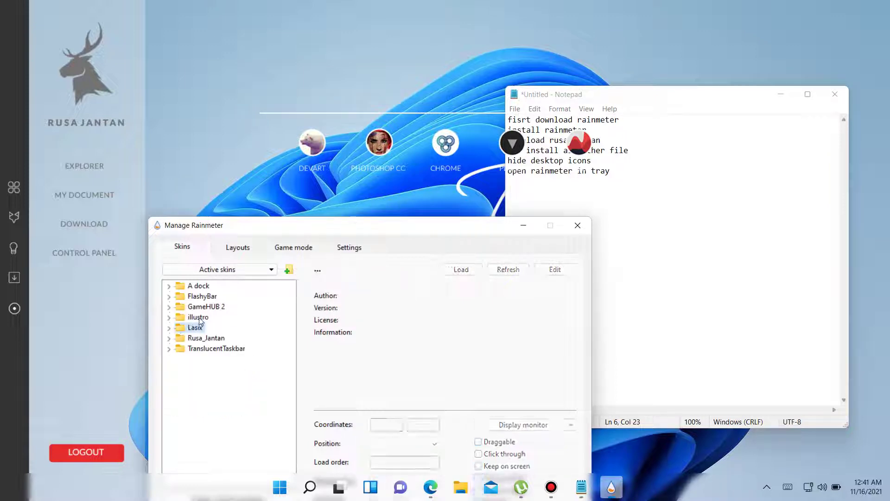
# Preview the GameHUB 2 launcher by loading GameHUB.ini twice, closing the full-screen launcher each time
pyautogui.doubleClick(199, 318)
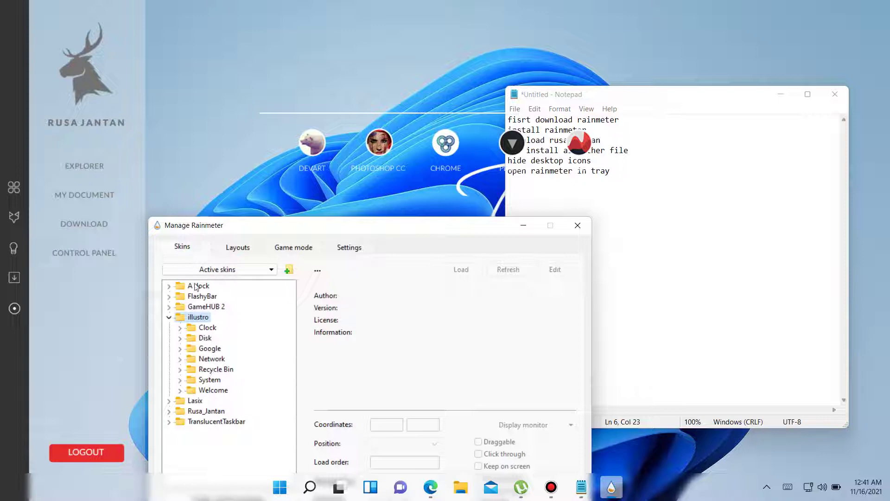
pyautogui.doubleClick(193, 319)
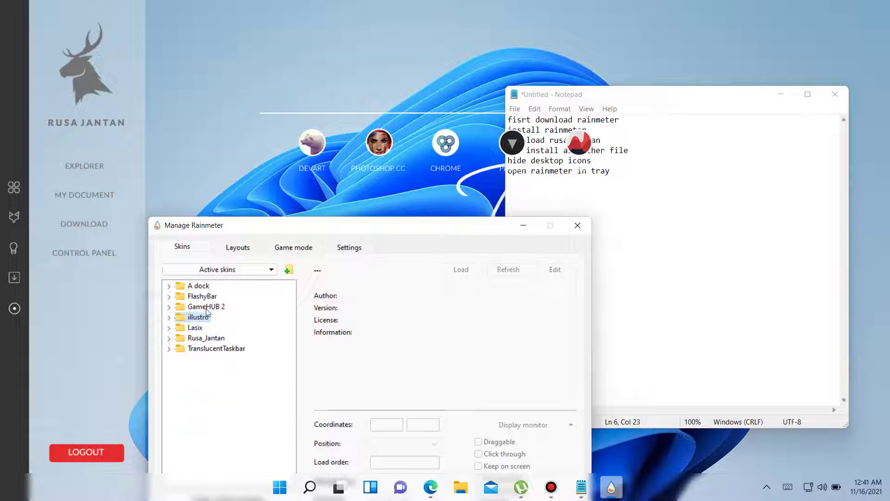
pyautogui.doubleClick(209, 307)
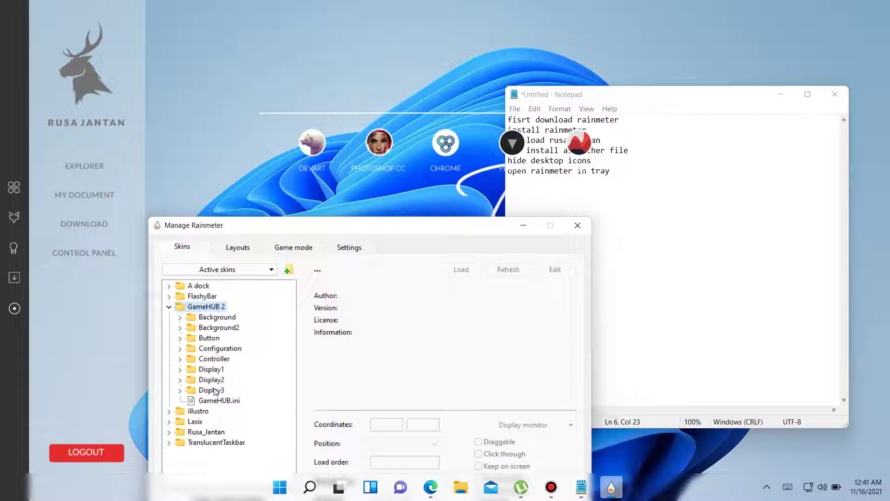
pyautogui.click(216, 406)
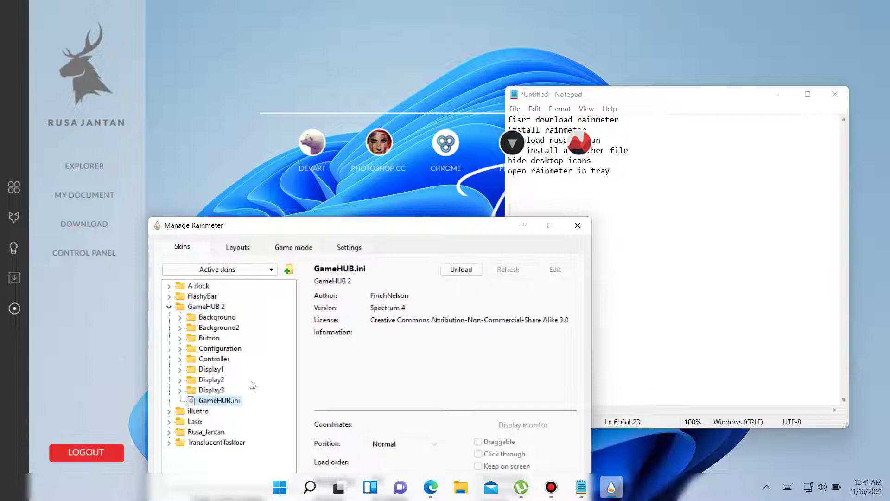
pyautogui.doubleClick(226, 405)
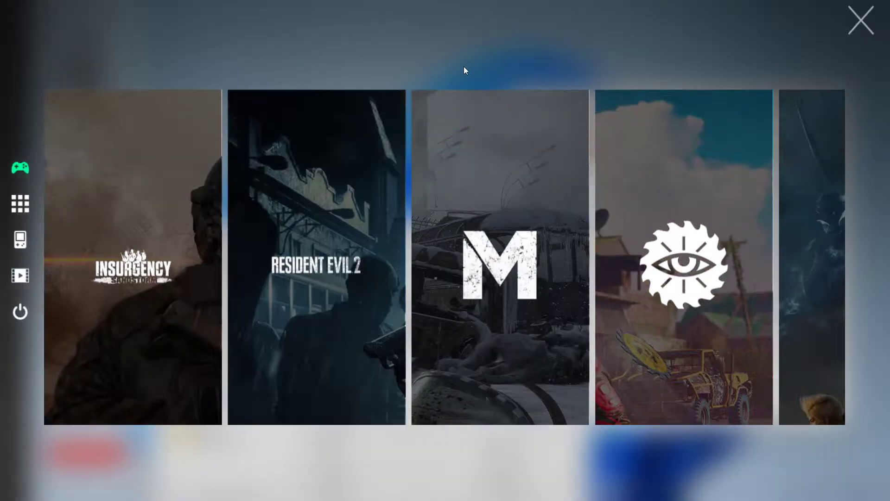
pyautogui.click(861, 19)
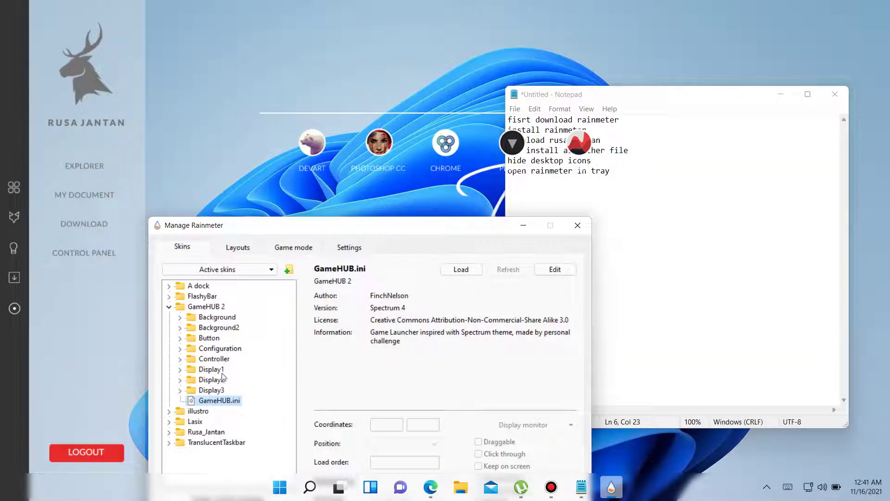
pyautogui.click(461, 272)
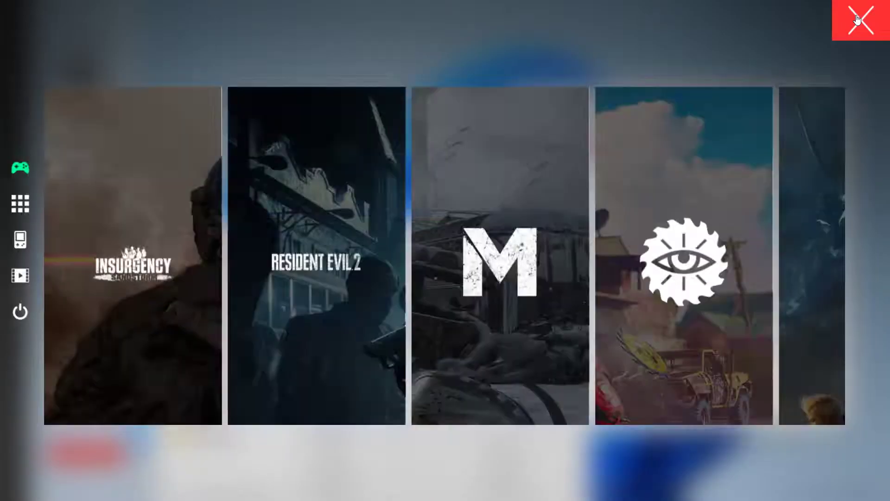
pyautogui.click(861, 20)
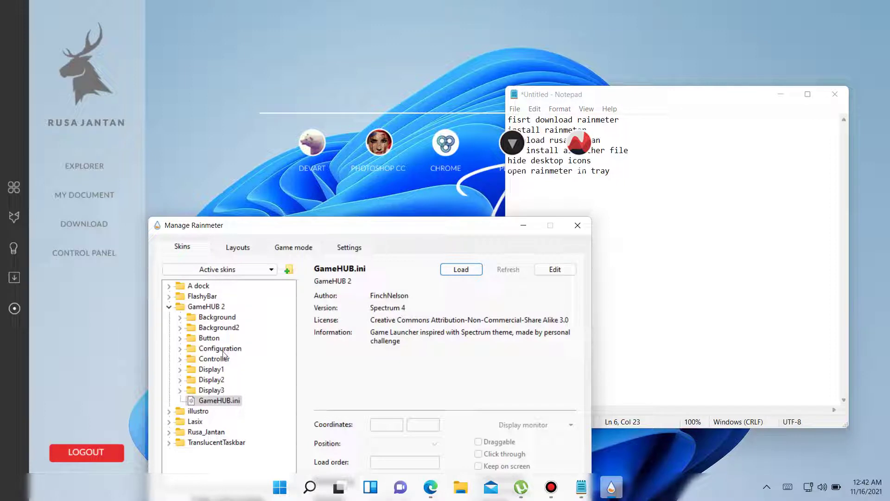
# Load Button.ini from the GameHUB 2 skins, place the controller icon at about X 592, Y 21, and collapse the folders
pyautogui.doubleClick(212, 339)
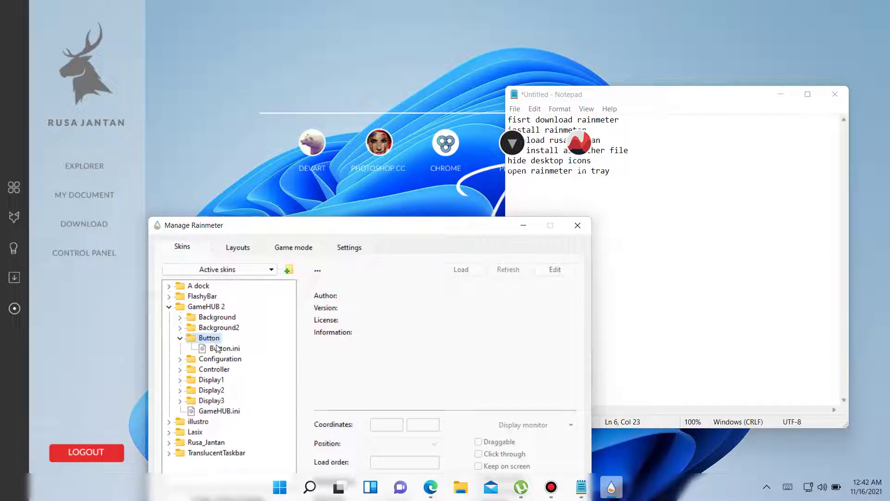
pyautogui.doubleClick(218, 349)
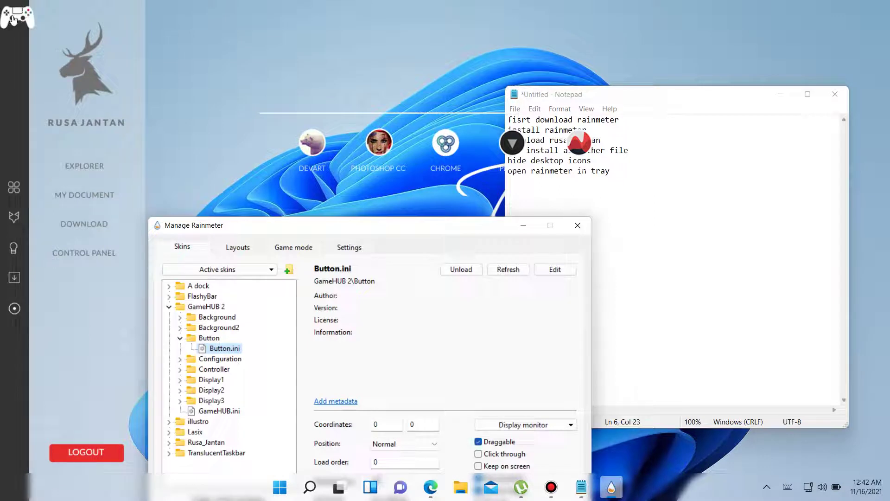
pyautogui.moveTo(13, 19); pyautogui.dragTo(355, 27)
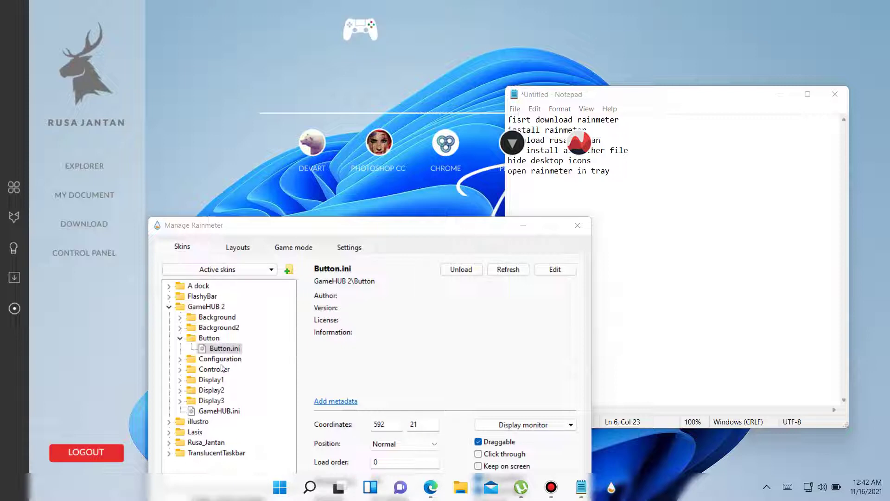
pyautogui.doubleClick(216, 340)
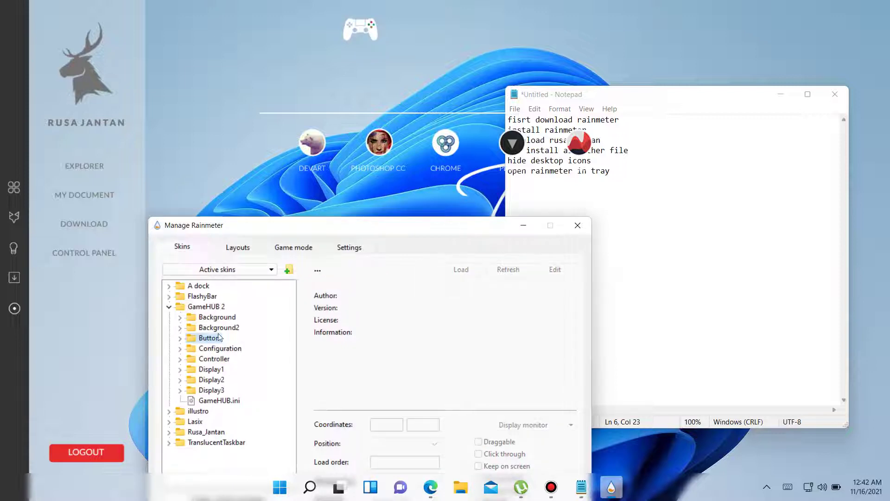
pyautogui.doubleClick(208, 309)
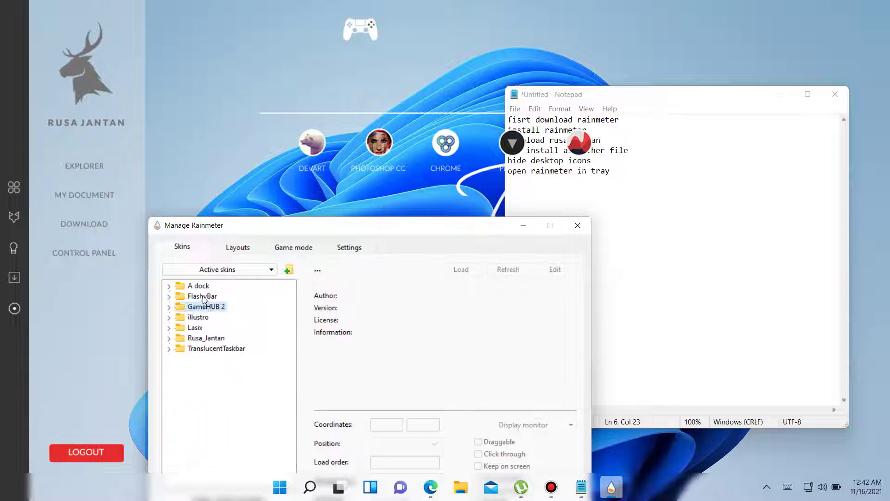
# Load Dock.ini from the A dock skins, place the dock at about X 1426, Y 88, and collapse its folder
pyautogui.doubleClick(204, 298)
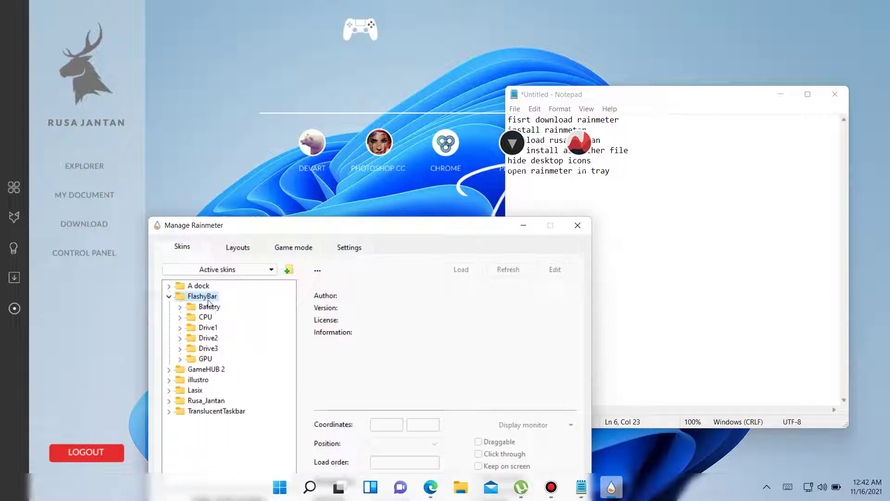
pyautogui.doubleClick(205, 298)
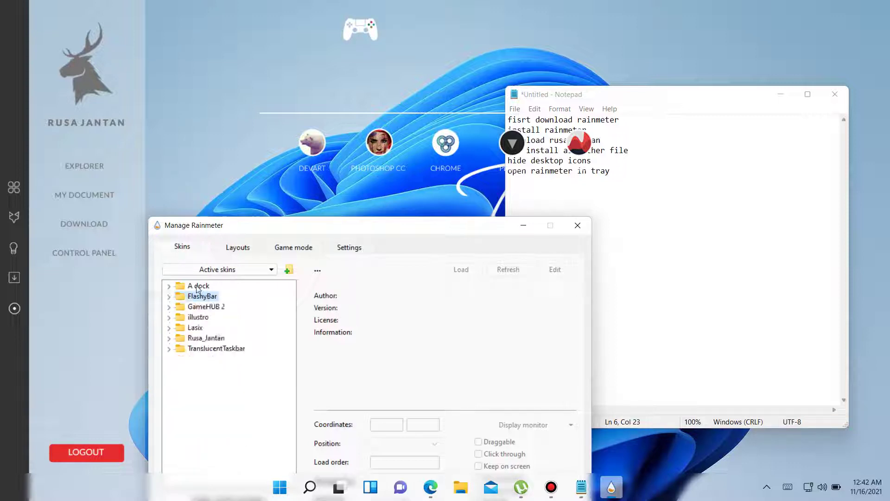
pyautogui.doubleClick(199, 286)
pyautogui.click(208, 298)
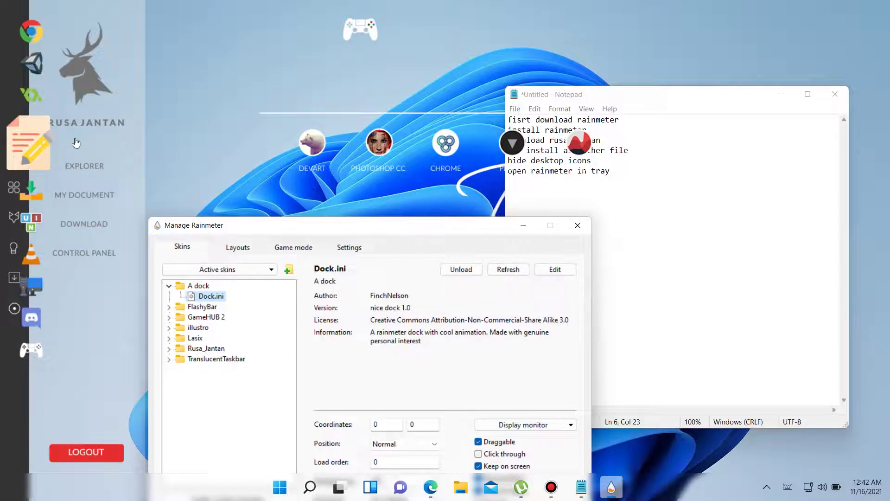
pyautogui.click(34, 148)
pyautogui.moveTo(14, 132)
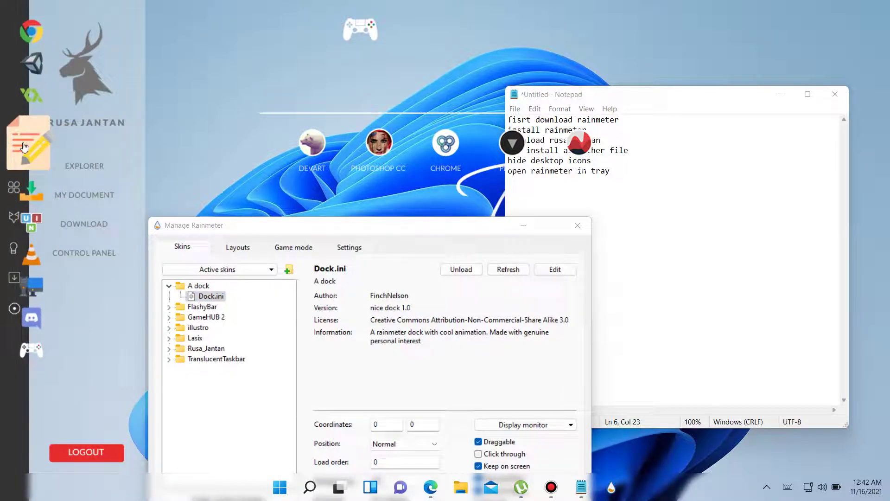
pyautogui.moveTo(24, 147); pyautogui.dragTo(866, 203)
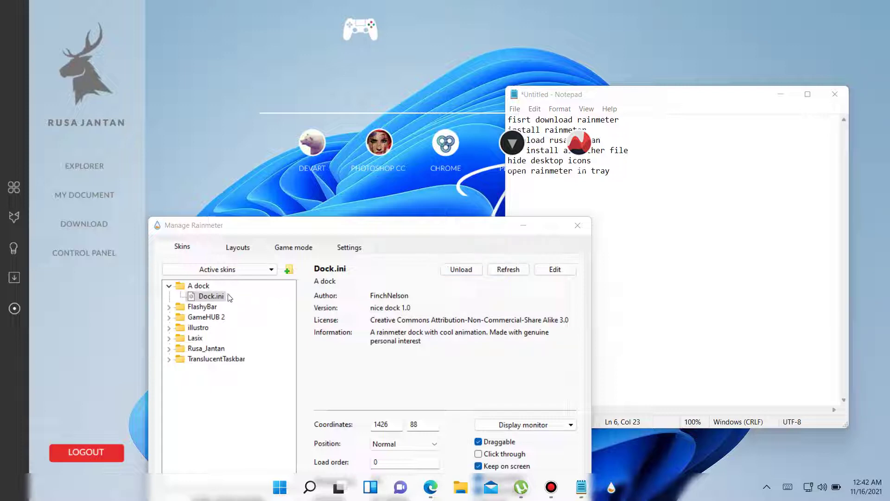
pyautogui.doubleClick(201, 286)
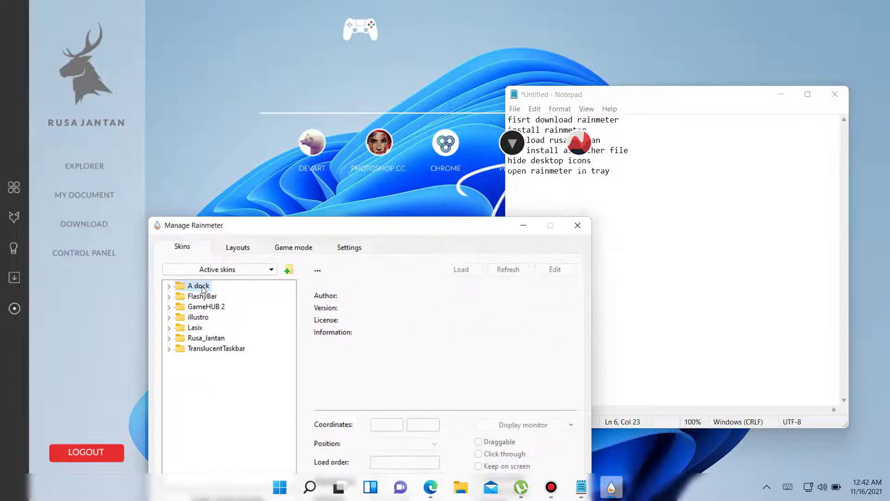
# Test the controller icon by opening and closing the game launcher, and unload the GameHUB 2 Button skin
pyautogui.click(361, 32)
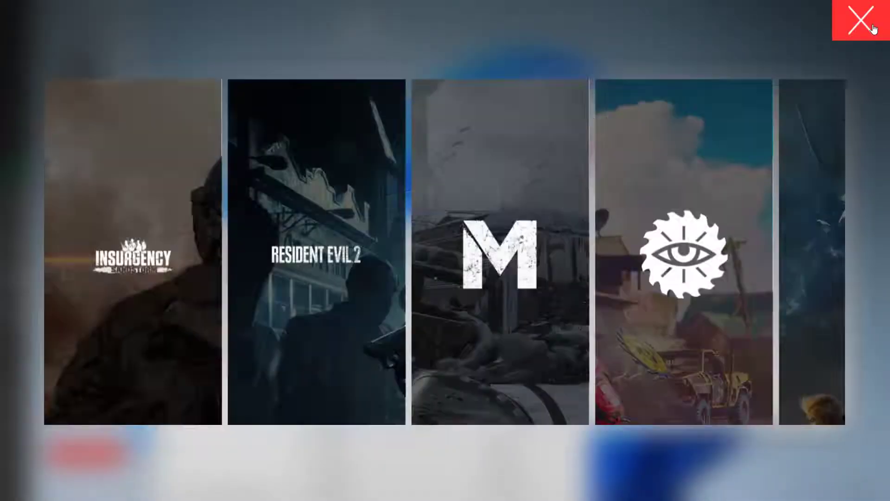
pyautogui.click(872, 27)
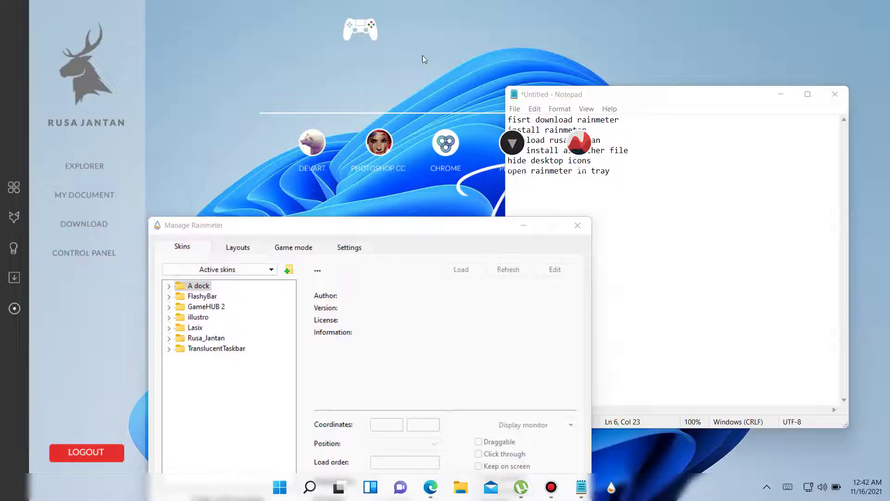
pyautogui.rightClick(371, 34)
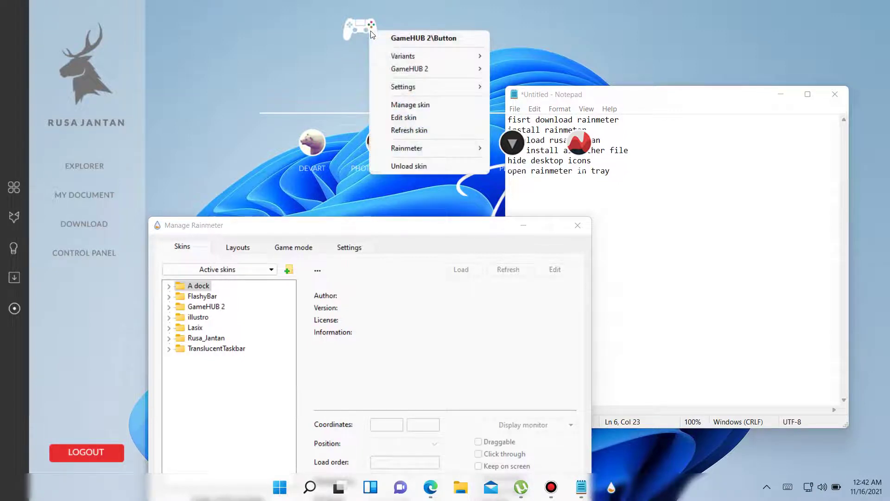
pyautogui.click(410, 166)
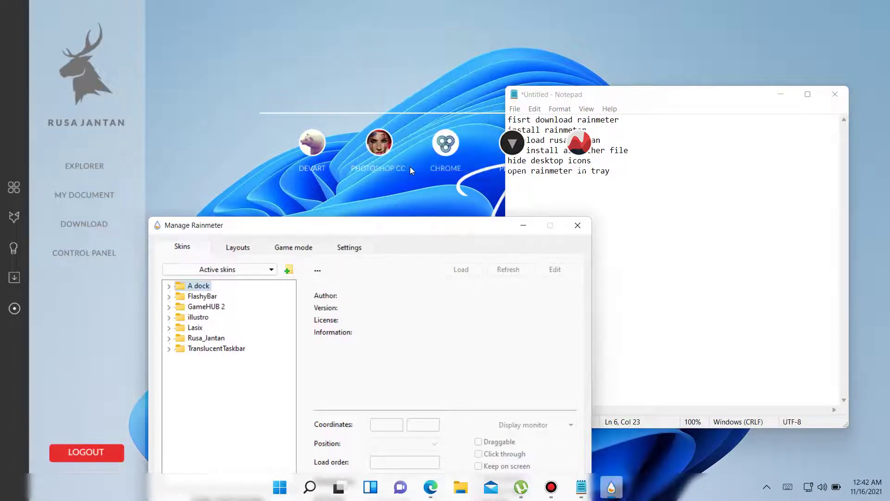
# Try out Clock.ini from the illustro skins, unload it again and collapse the Clock folder
pyautogui.click(215, 308)
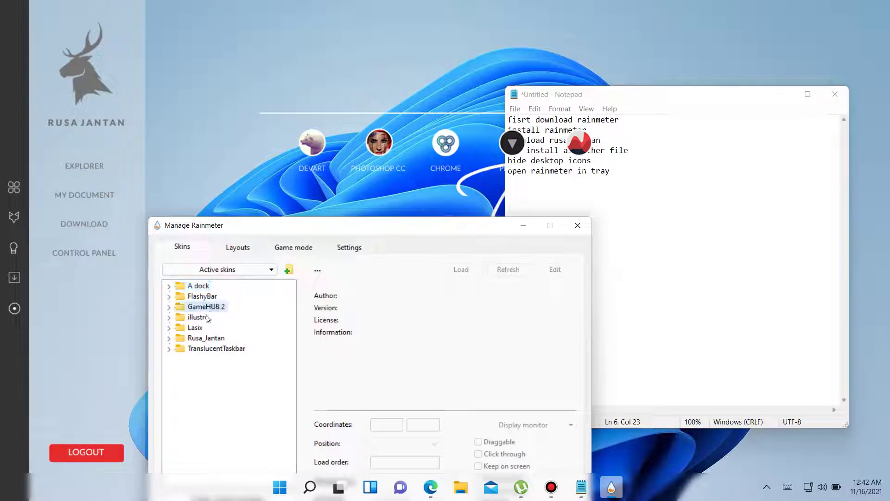
pyautogui.doubleClick(207, 318)
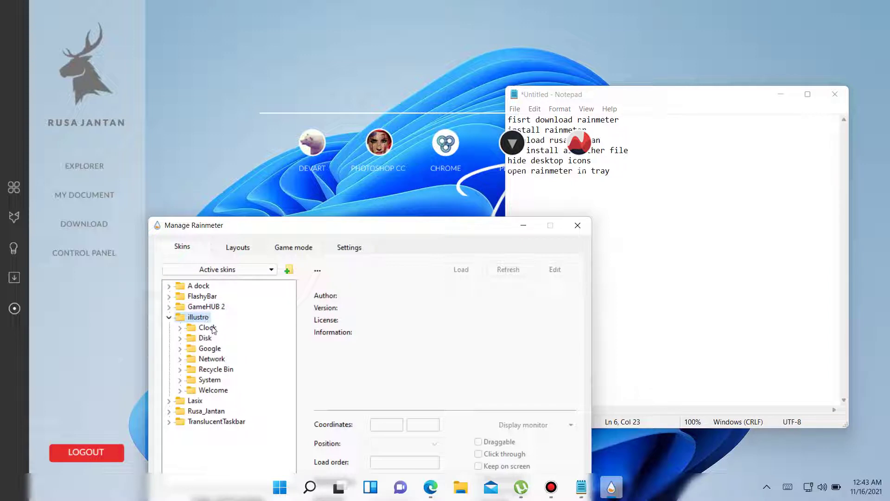
pyautogui.doubleClick(207, 328)
pyautogui.click(224, 339)
pyautogui.doubleClick(224, 339)
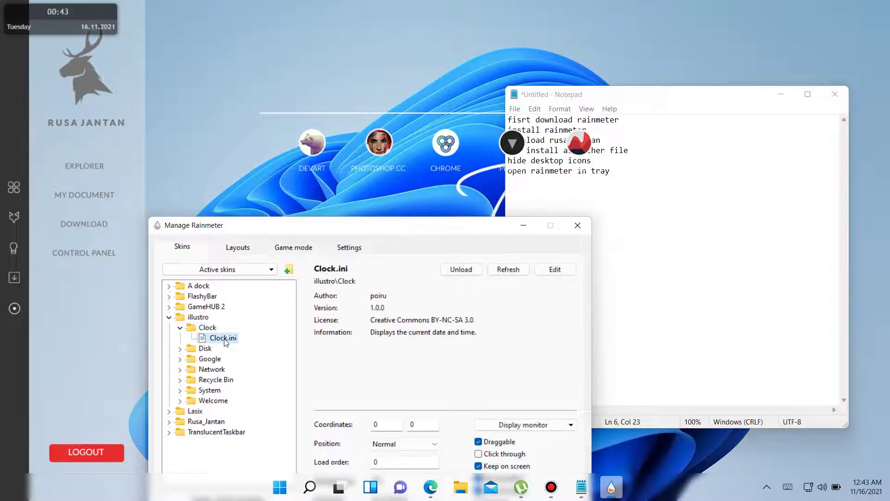
pyautogui.doubleClick(224, 339)
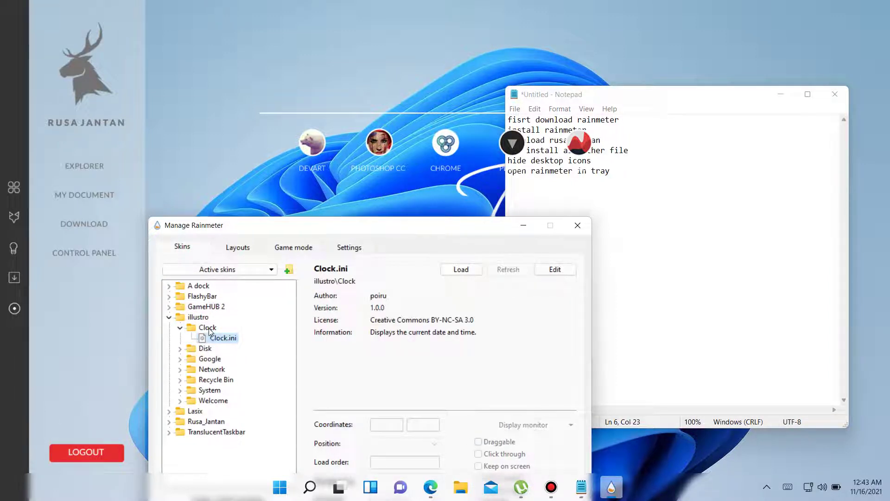
pyautogui.doubleClick(208, 328)
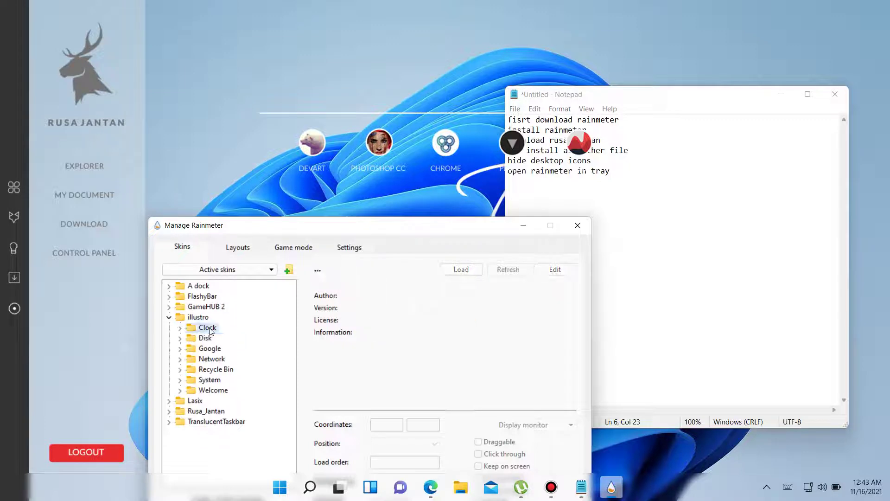
# Collapse the illustro folder and load Clock.ini from the Clock folder of the Lasix skins
pyautogui.doubleClick(209, 330)
pyautogui.doubleClick(209, 331)
pyautogui.doubleClick(202, 318)
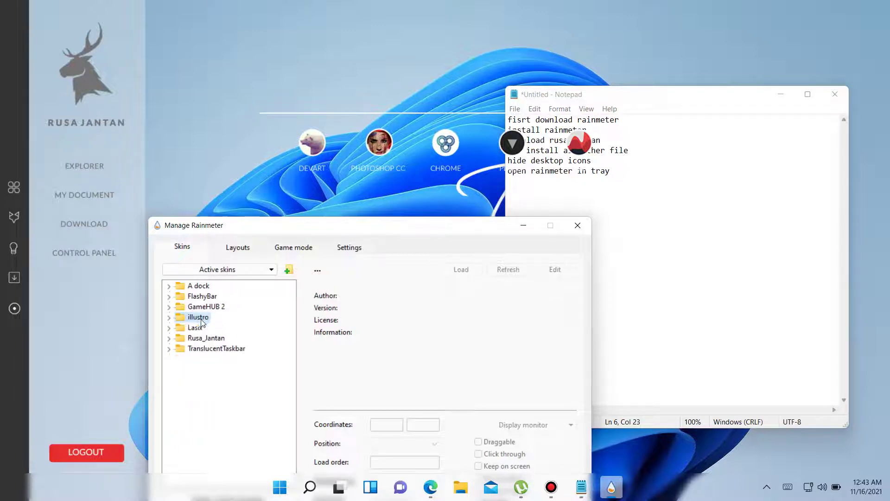
pyautogui.doubleClick(200, 328)
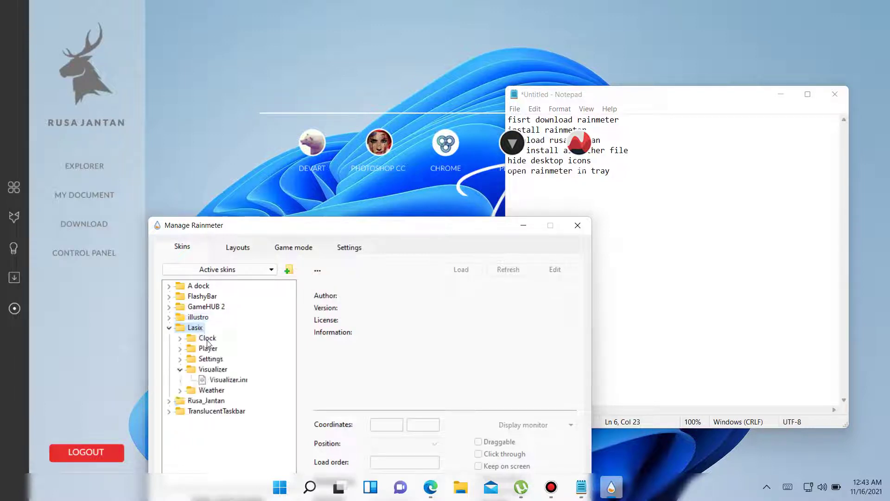
pyautogui.doubleClick(208, 340)
pyautogui.doubleClick(222, 348)
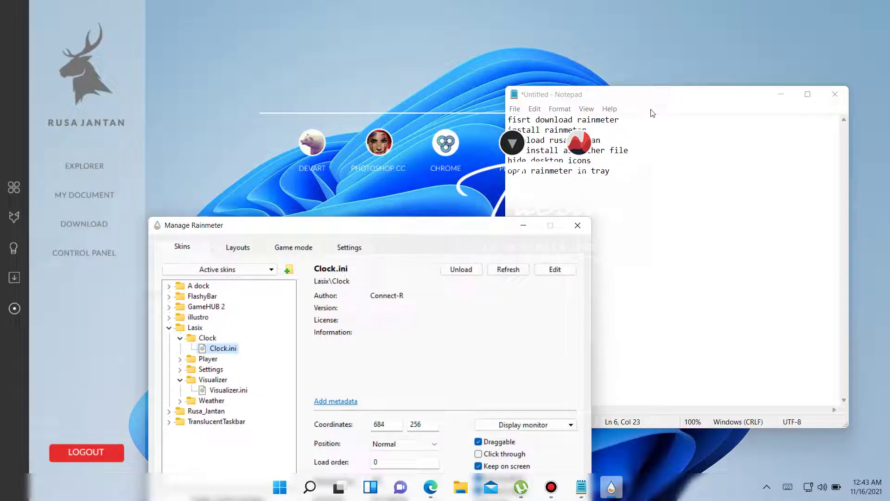
# Place the Lasix clock above the shortcut dock at about X 466, Y 0, and minimize the Notepad and Manage Rainmeter windows
pyautogui.click(528, 228)
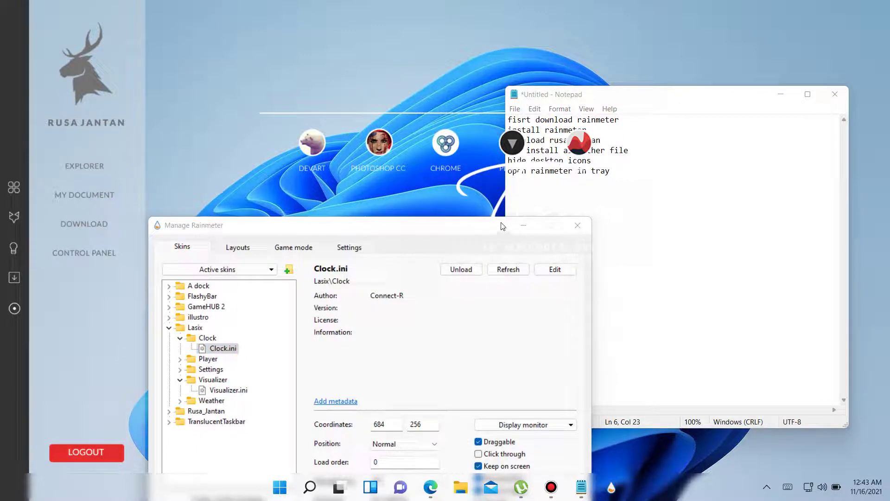
pyautogui.moveTo(497, 227); pyautogui.dragTo(316, 133)
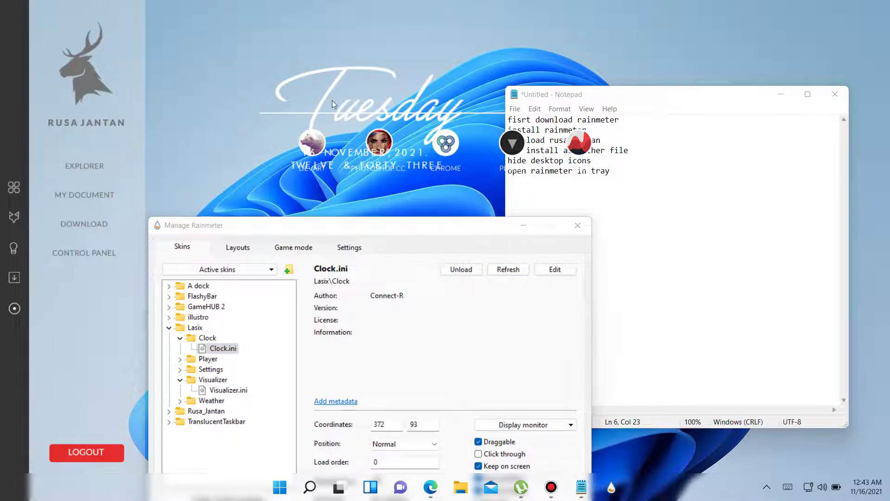
pyautogui.moveTo(332, 100); pyautogui.dragTo(405, 53)
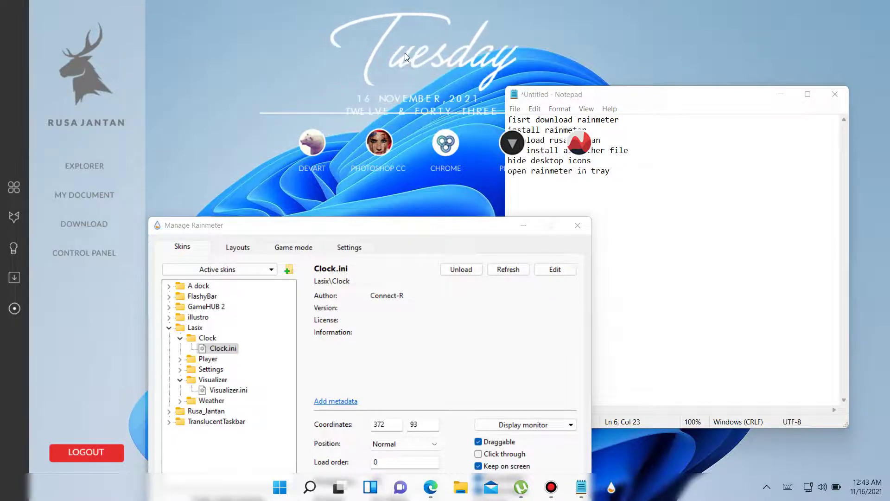
pyautogui.click(788, 94)
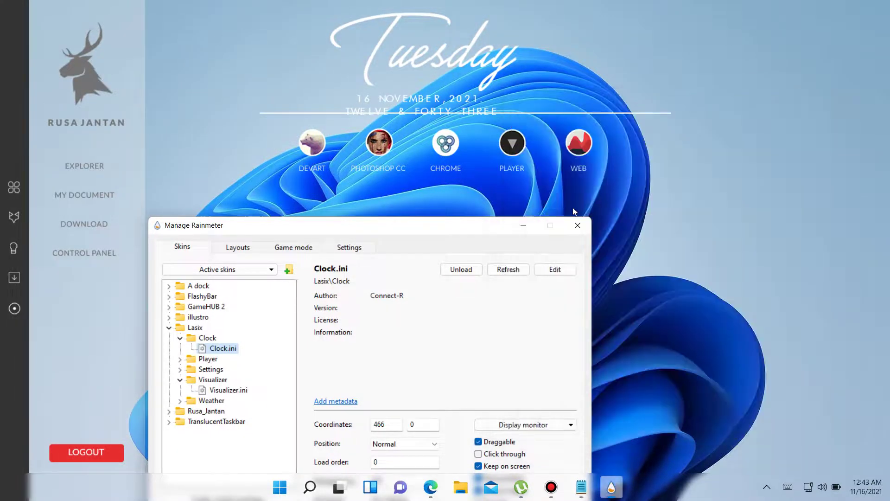
pyautogui.click(524, 226)
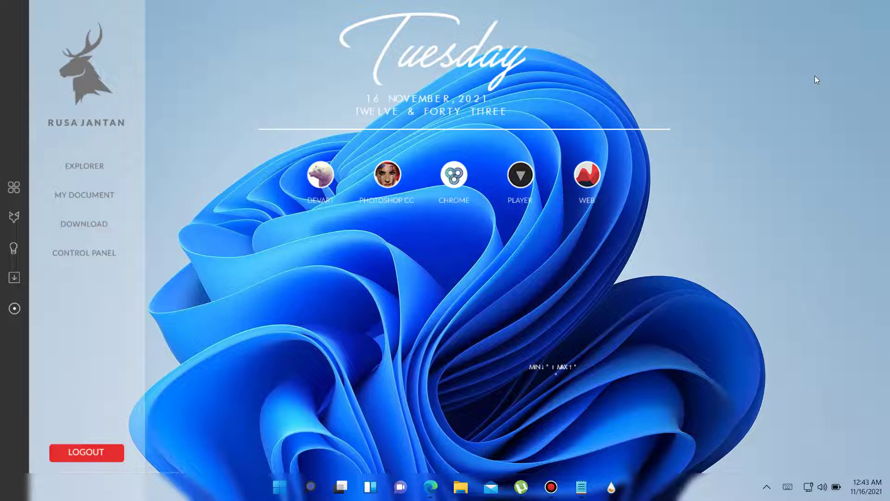
# Reveal the hidden icon dock at the desktop's edge and unload the Lasix Weather skin
pyautogui.moveTo(888, 130)
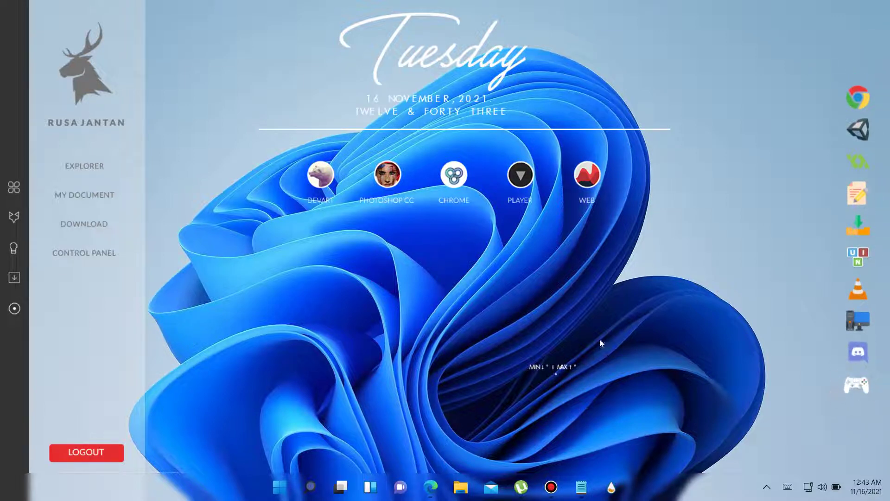
pyautogui.rightClick(554, 367)
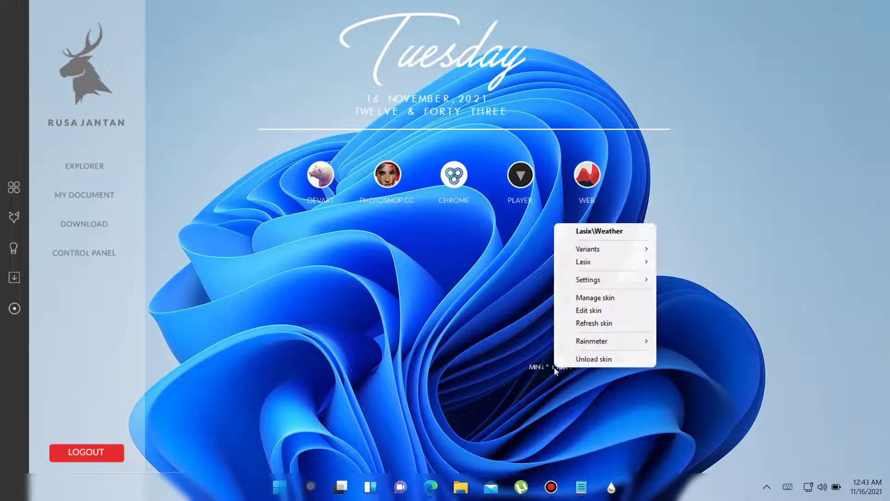
pyautogui.click(578, 362)
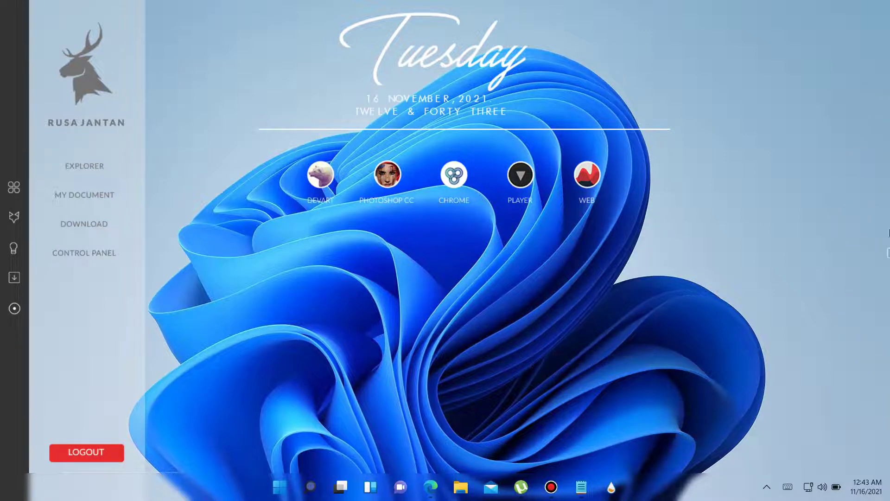
# Open the game launcher from the dock's controller icon, browse through its game covers, and close it
pyautogui.moveTo(888, 252)
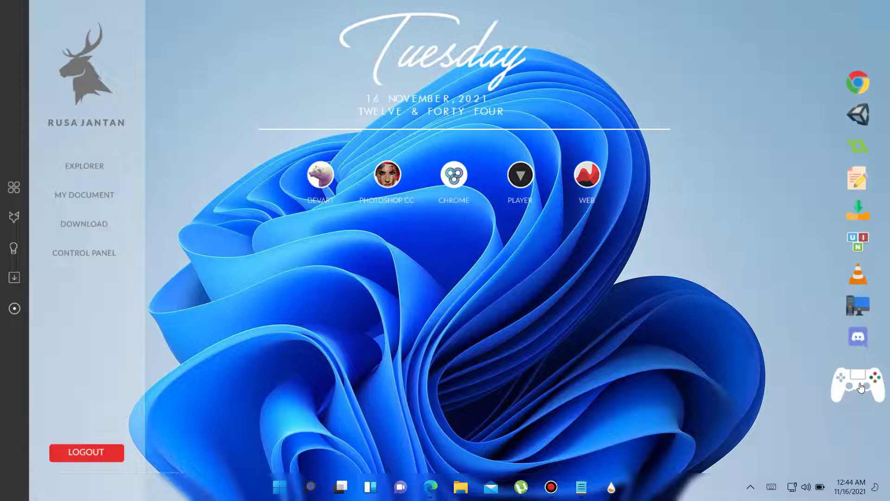
pyautogui.click(860, 386)
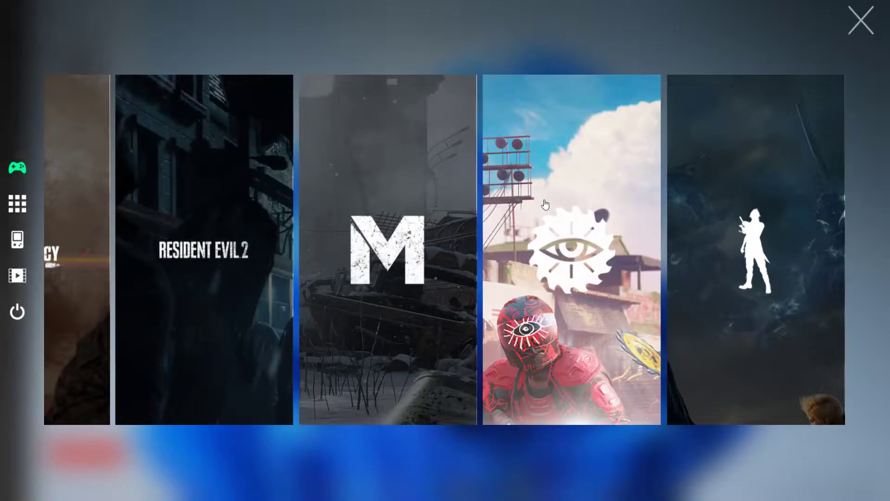
pyautogui.scroll(-7, 545, 204)
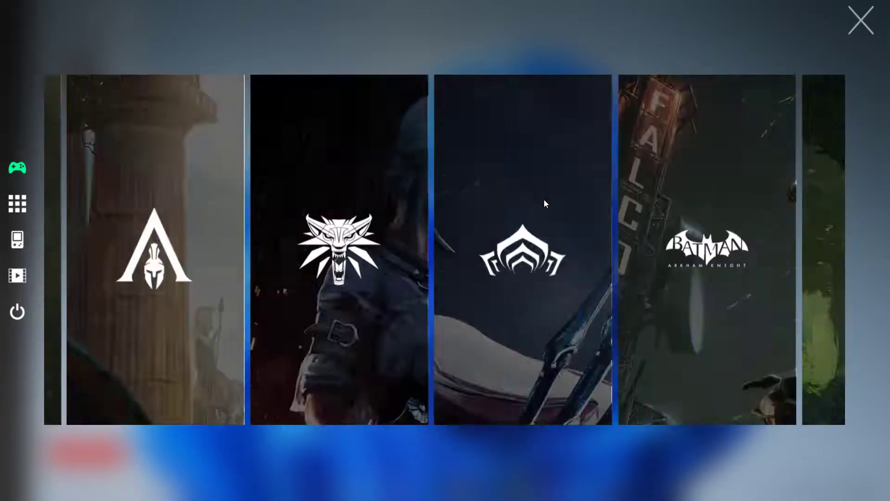
pyautogui.scroll(-2, 544, 204)
pyautogui.scroll(2, 544, 203)
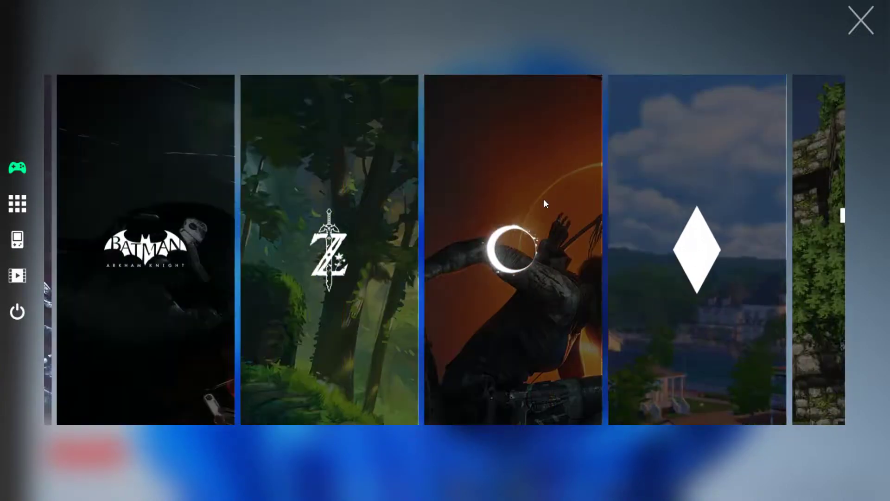
pyautogui.scroll(2, 544, 203)
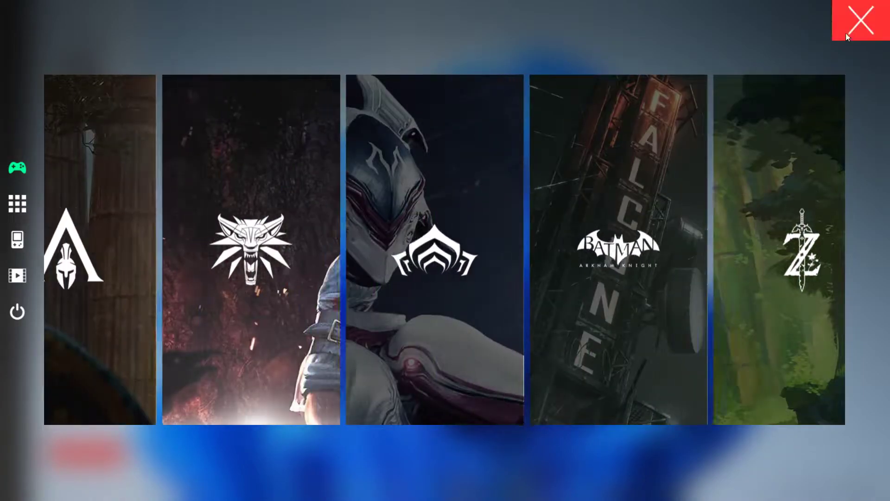
pyautogui.click(871, 9)
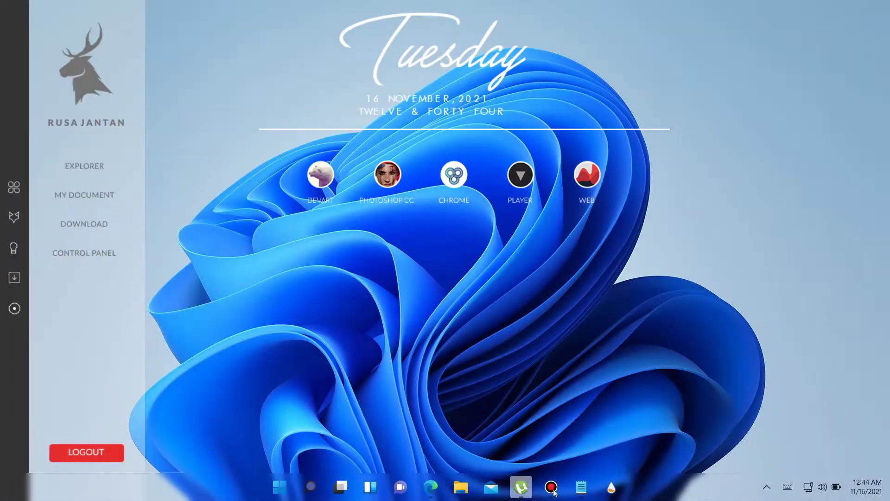
# Switch to Notepad, add the line "you can add games to gameshub" to the notes, and minimize the window
pyautogui.moveTo(581, 492)
pyautogui.click(599, 366)
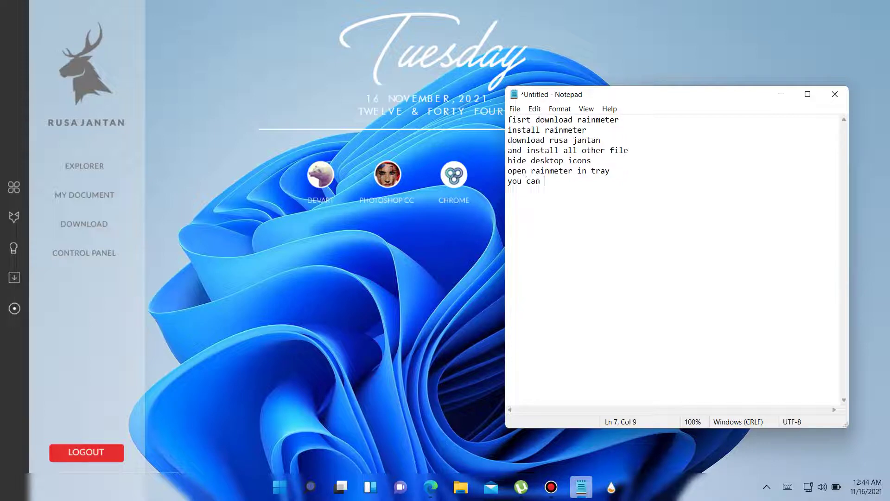
pyautogui.write('add games to gameshub')
pyautogui.click(782, 96)
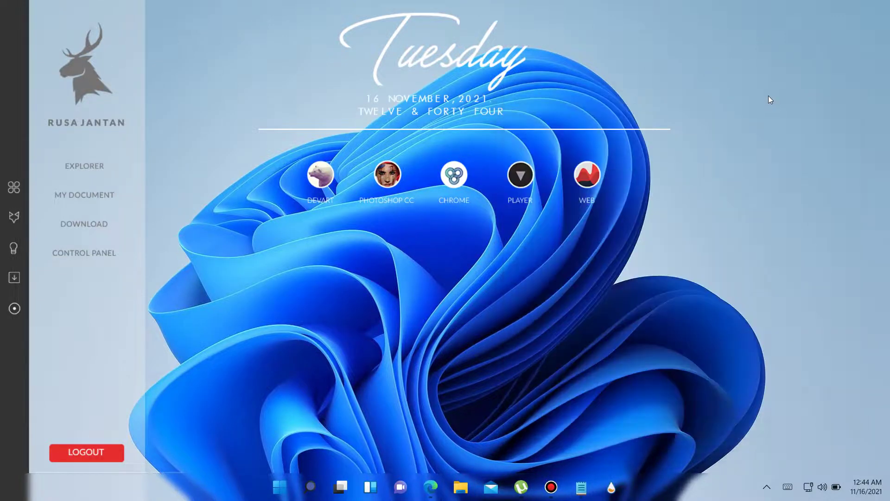
# Open This PC from the desktop sidebar, close the extra window, and browse to the themes folder inside the Desktop's skin folder
pyautogui.click(16, 190)
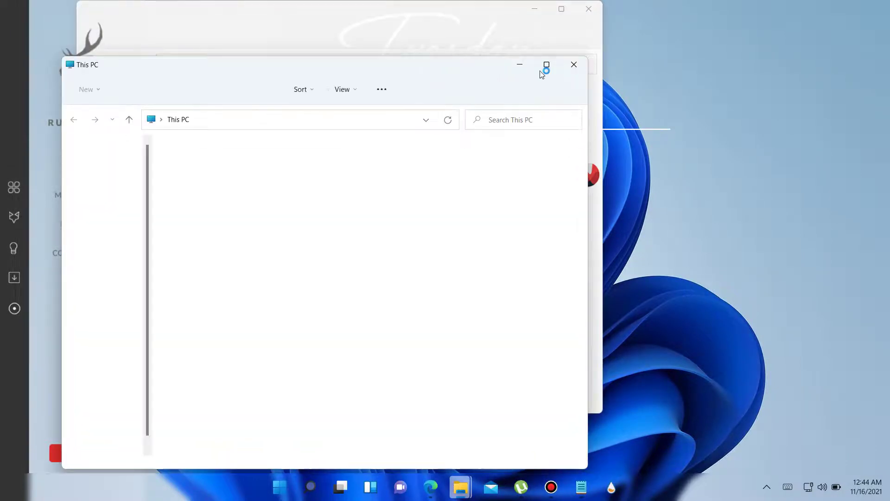
pyautogui.click(573, 65)
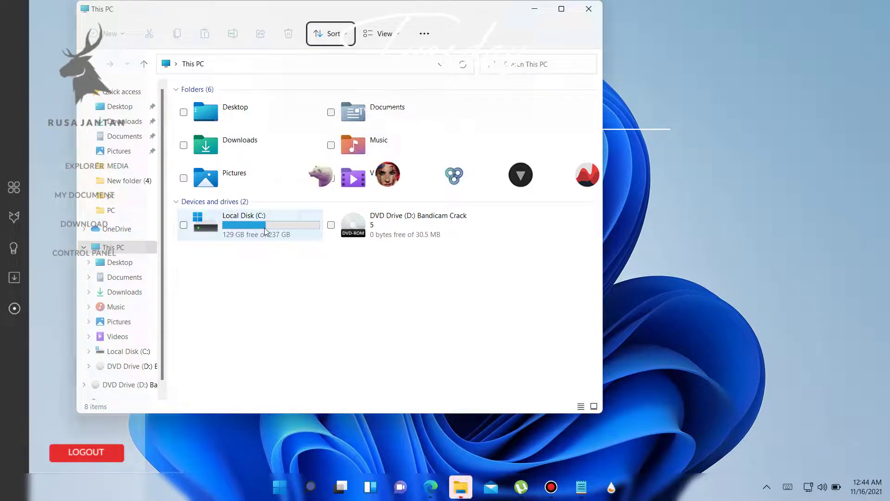
pyautogui.click(268, 235)
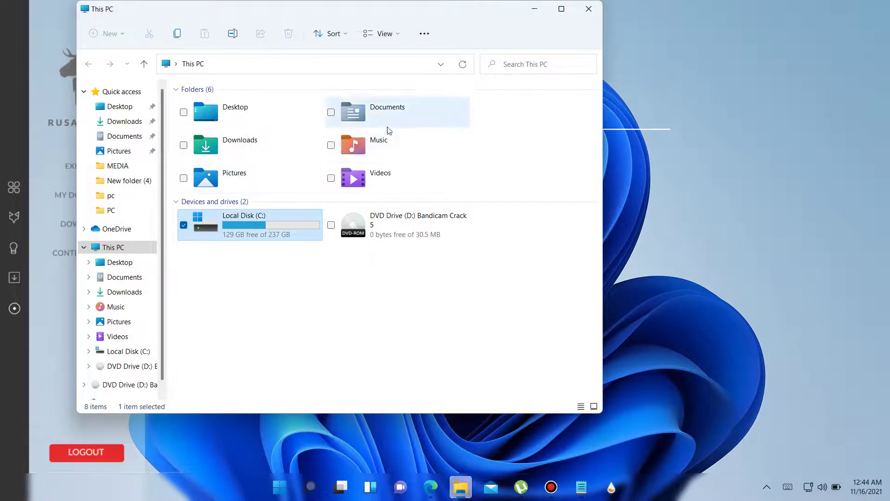
pyautogui.doubleClick(245, 121)
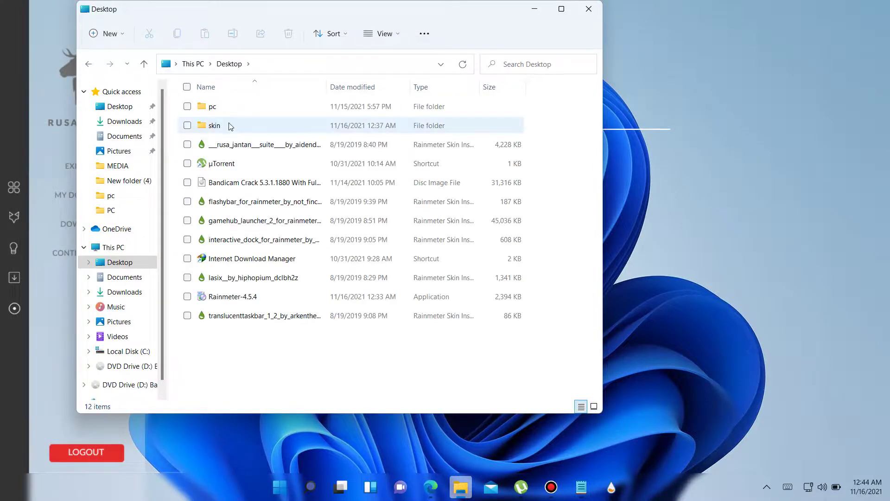
pyautogui.doubleClick(231, 126)
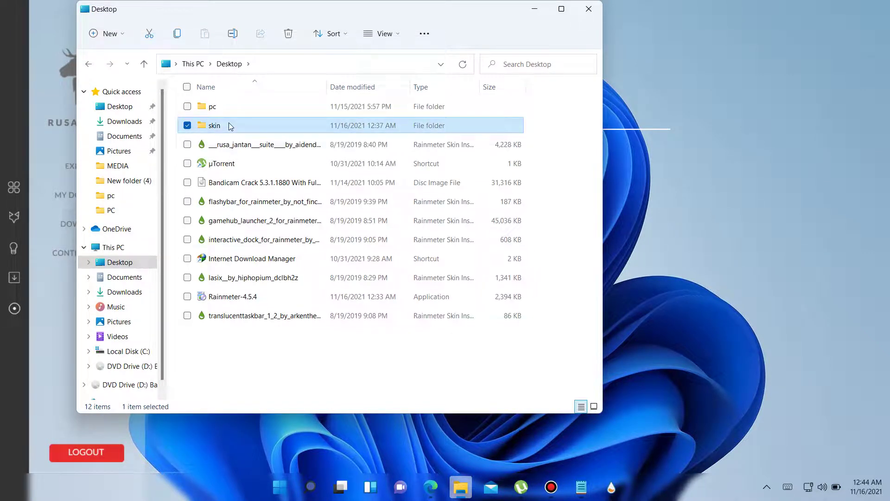
pyautogui.doubleClick(223, 114)
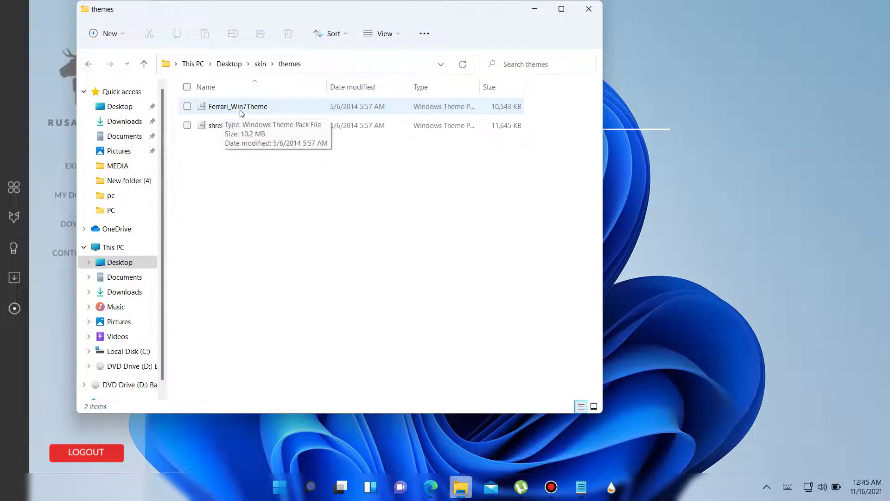
# Apply the shrek theme pack, clear the open windows off the screen, and switch to the next desktop background
pyautogui.click(225, 134)
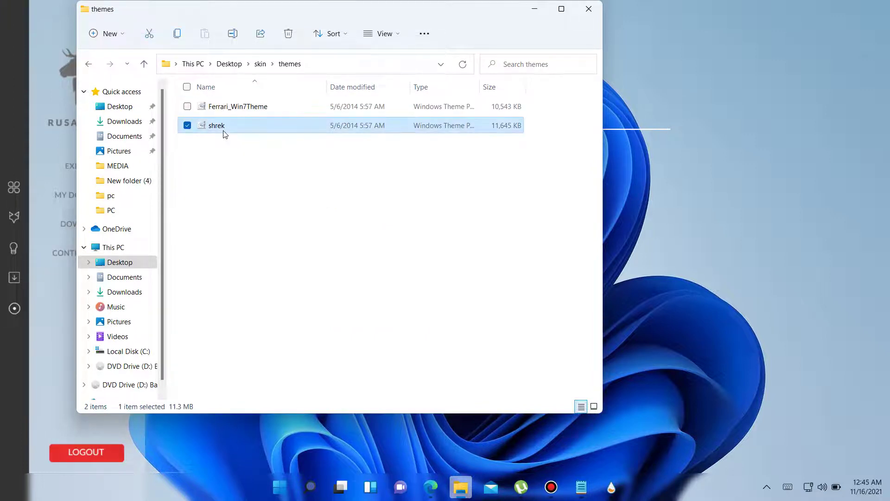
pyautogui.doubleClick(224, 134)
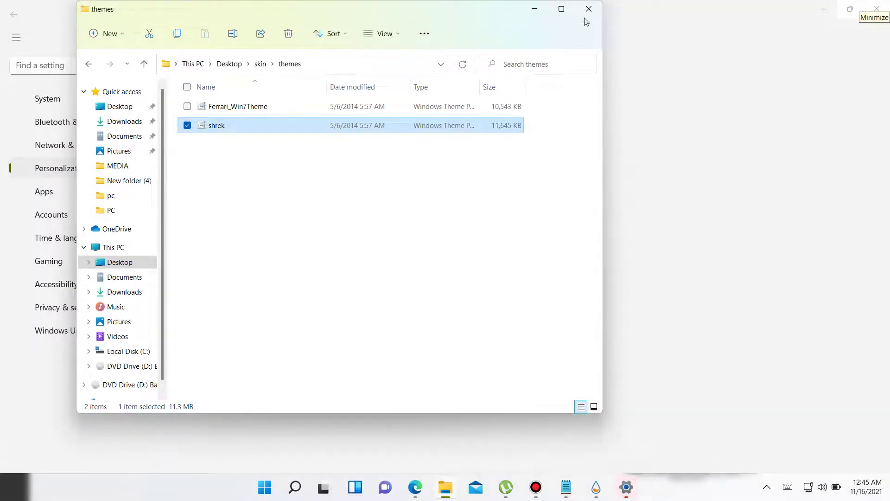
pyautogui.click(543, 13)
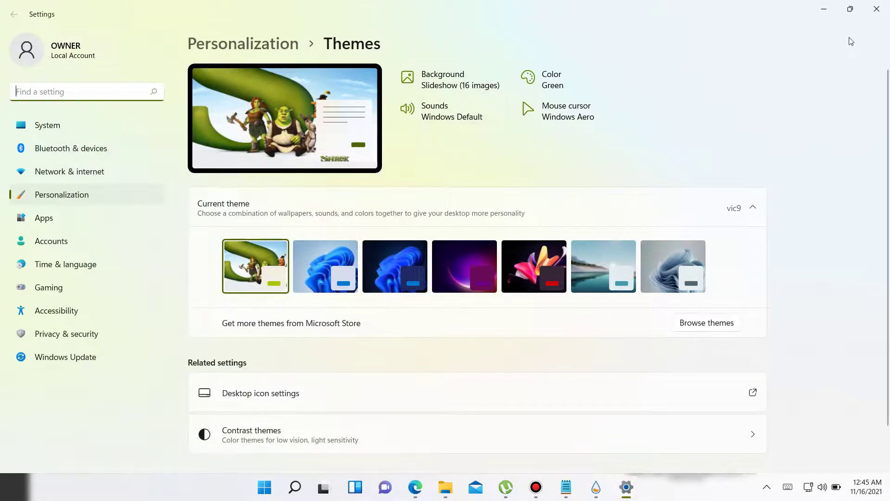
pyautogui.click(886, 12)
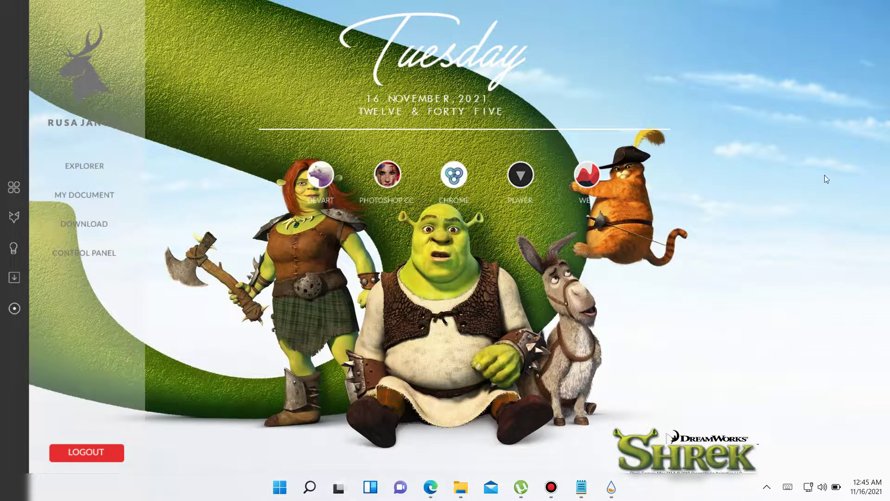
pyautogui.rightClick(802, 229)
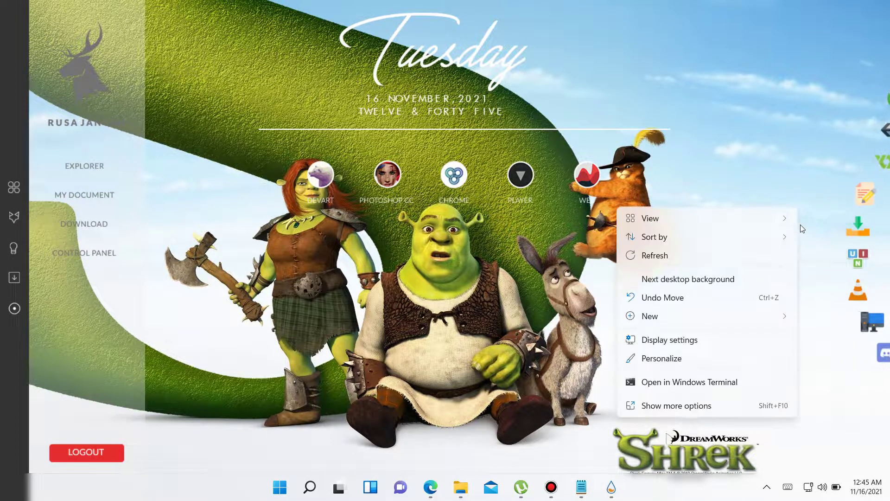
pyautogui.click(697, 279)
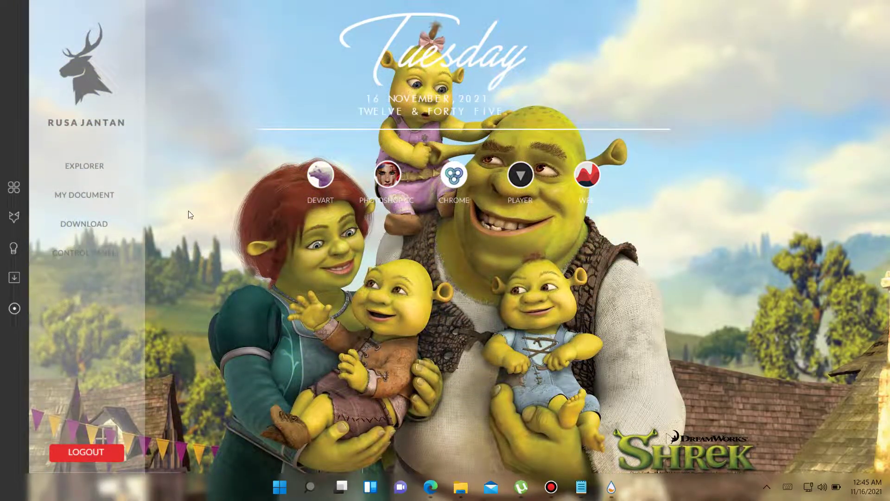
# Test the sidebar's Recycle Bin shortcut by opening the Recycle Bin and closing its window
pyautogui.click(14, 313)
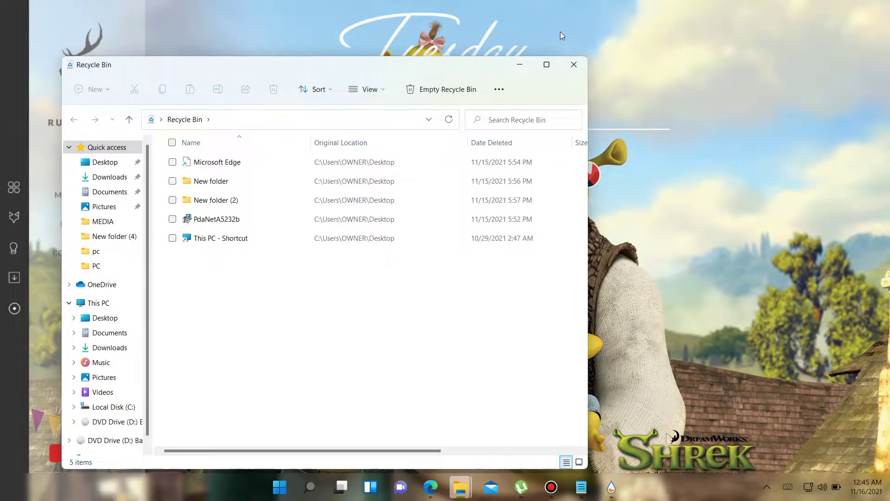
pyautogui.click(566, 64)
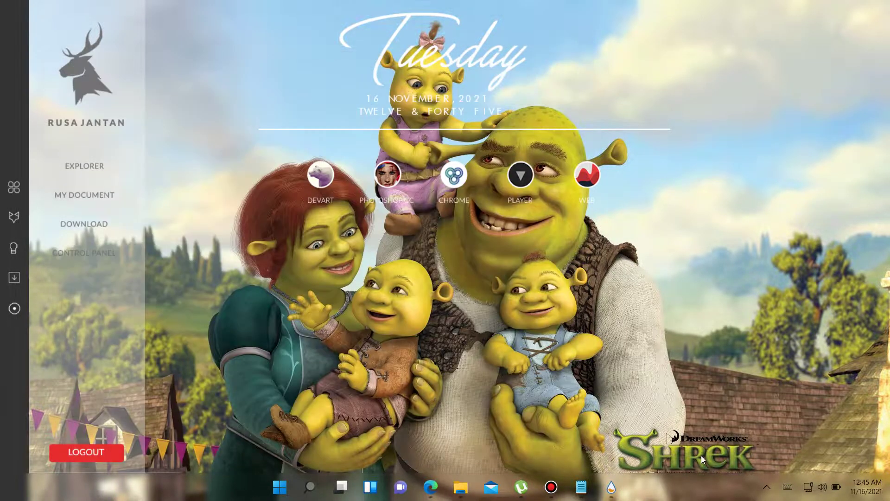
# Switch to Notepad and add the lines "you can still add more skin" and "thanks for watching my videos" to the notes
pyautogui.click(582, 487)
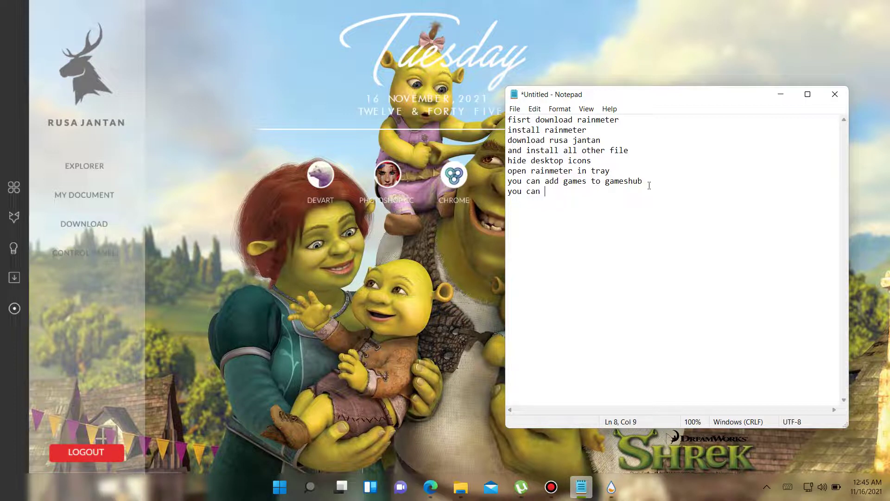
pyautogui.write('ill add more skin')
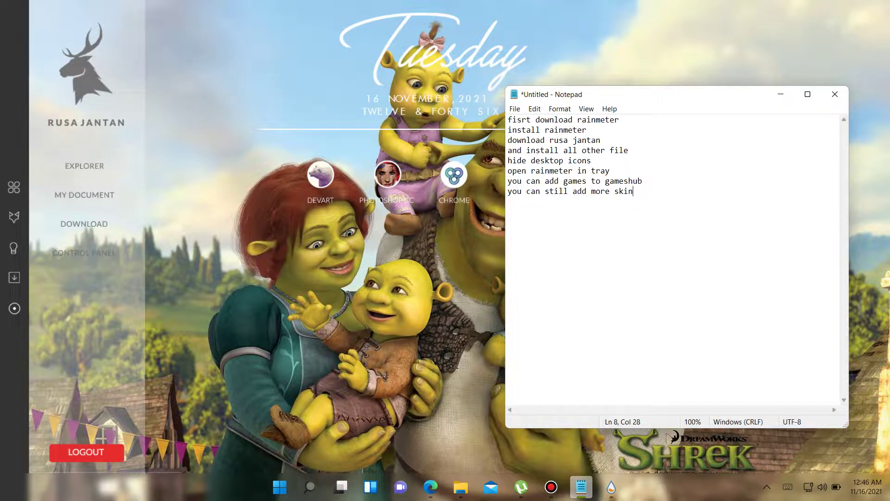
pyautogui.press('Return')
pyautogui.write('thanks for watching my ')
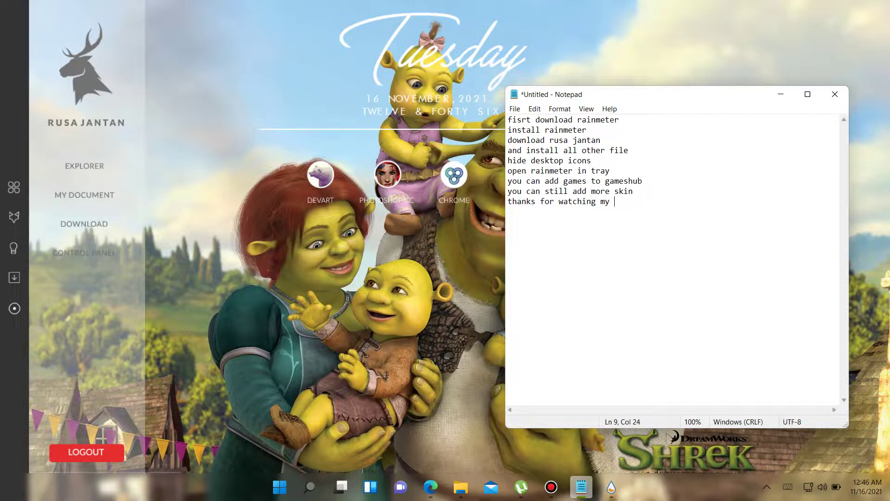
pyautogui.write('videos')
pyautogui.press('Home')
pyautogui.press('End')
# Add the closing line "dont forget to subscribe" to the notes
pyautogui.press('Return')
pyautogui.write('dont forg')
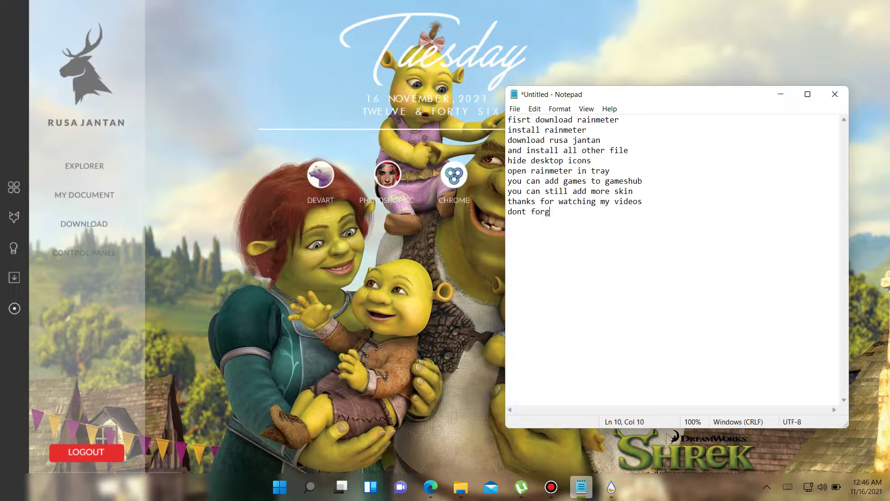
pyautogui.write('et to su')
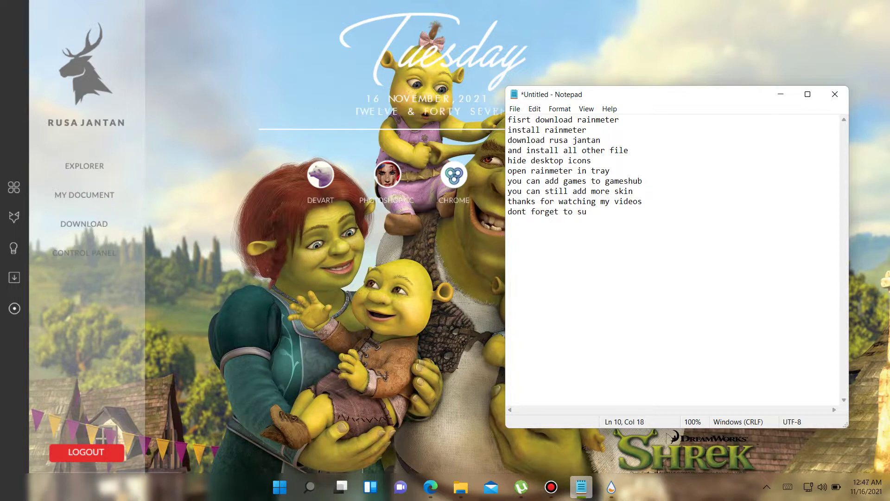
pyautogui.write('bscribe')
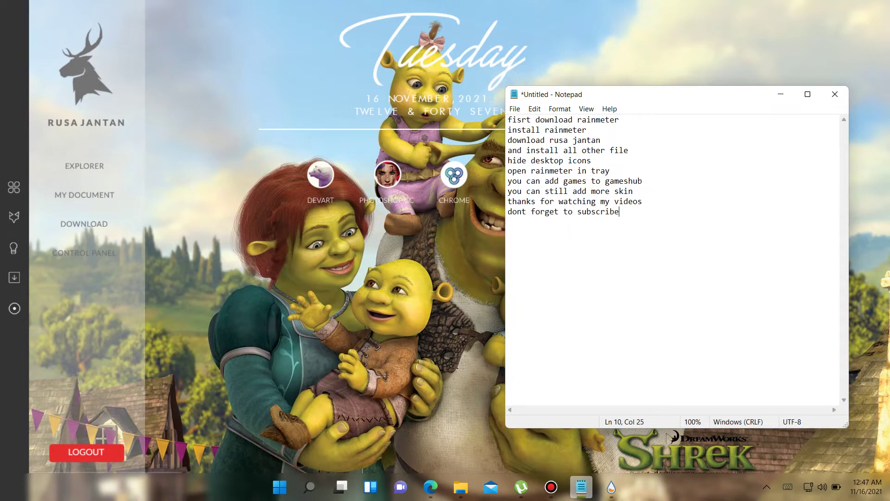